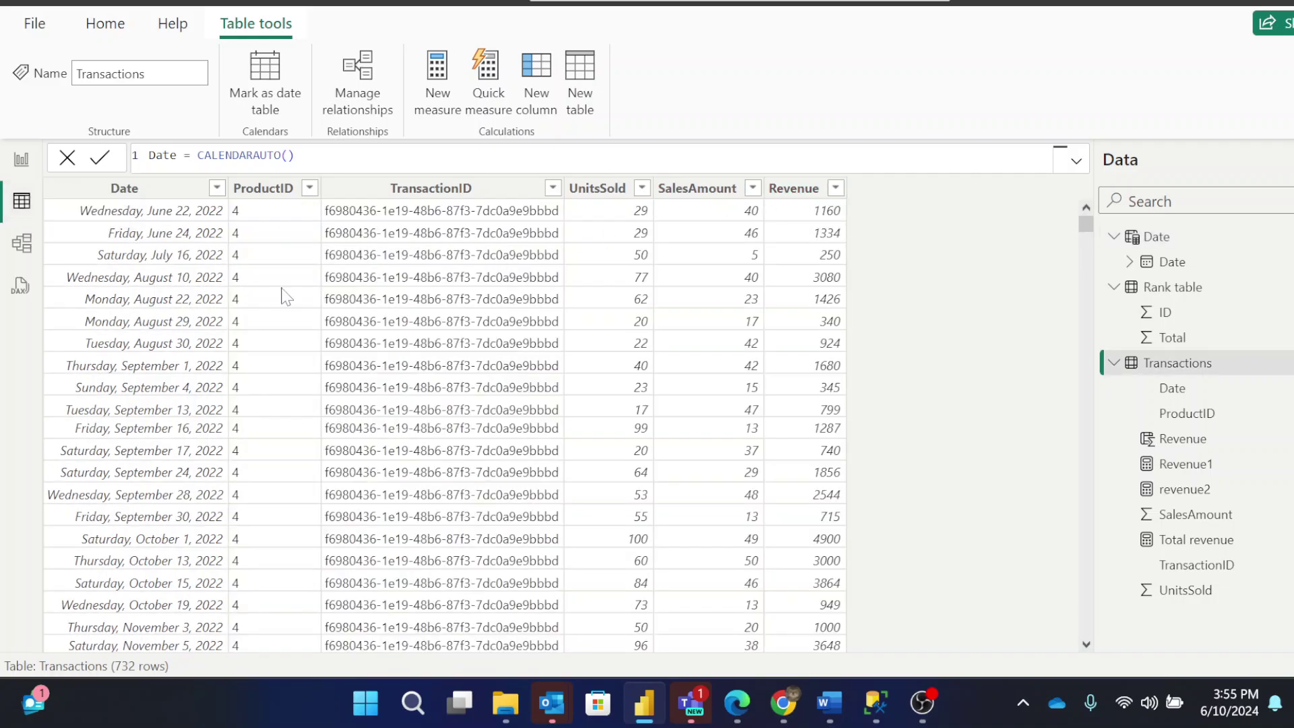
# Review the Date table's rows and its relationship to the Transactions table in the model, and return to the report
pyautogui.click(1213, 249)
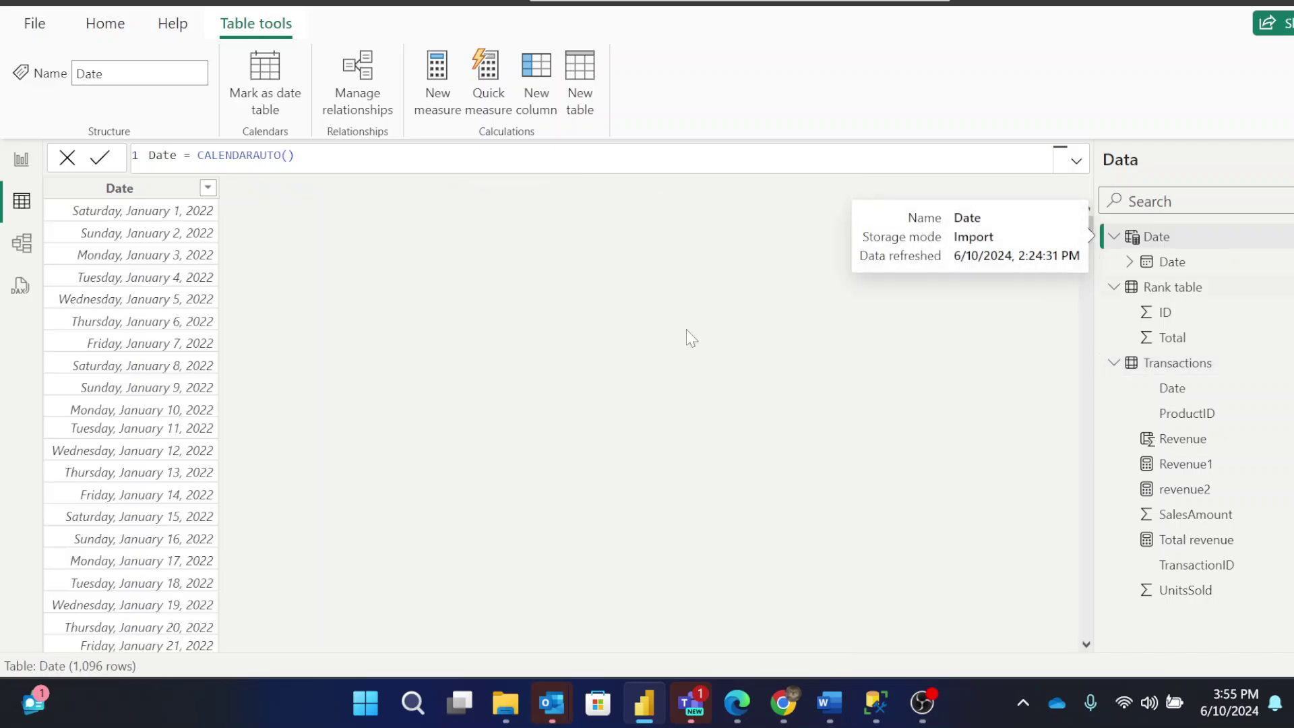
pyautogui.click(24, 245)
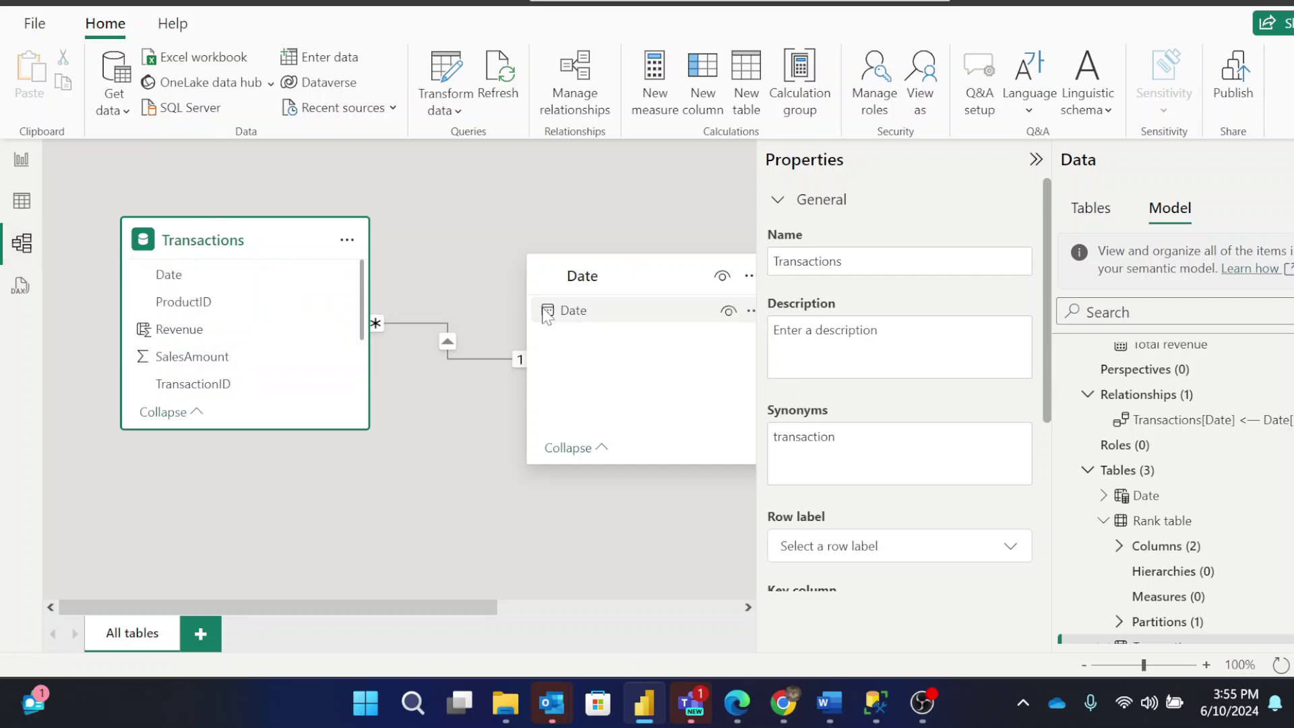
pyautogui.click(33, 166)
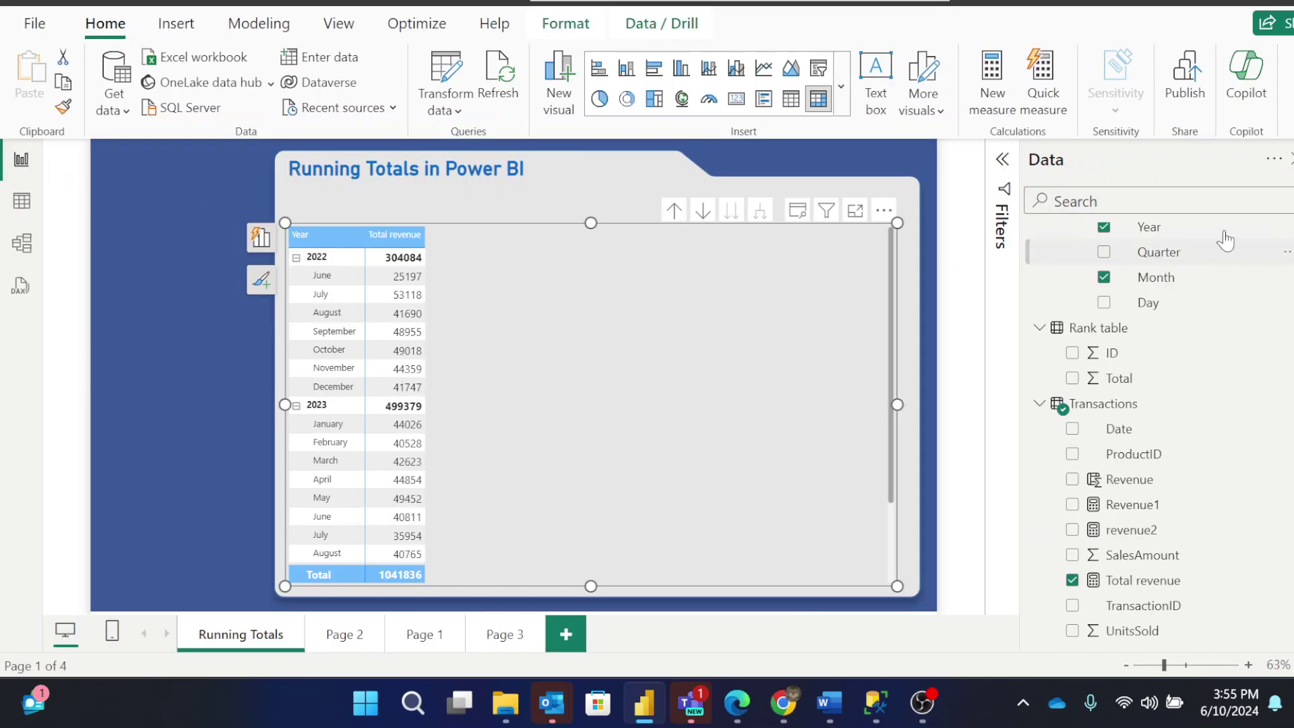
# Check the matrix's field setup and the formula behind the Total revenue measure
pyautogui.click(1288, 177)
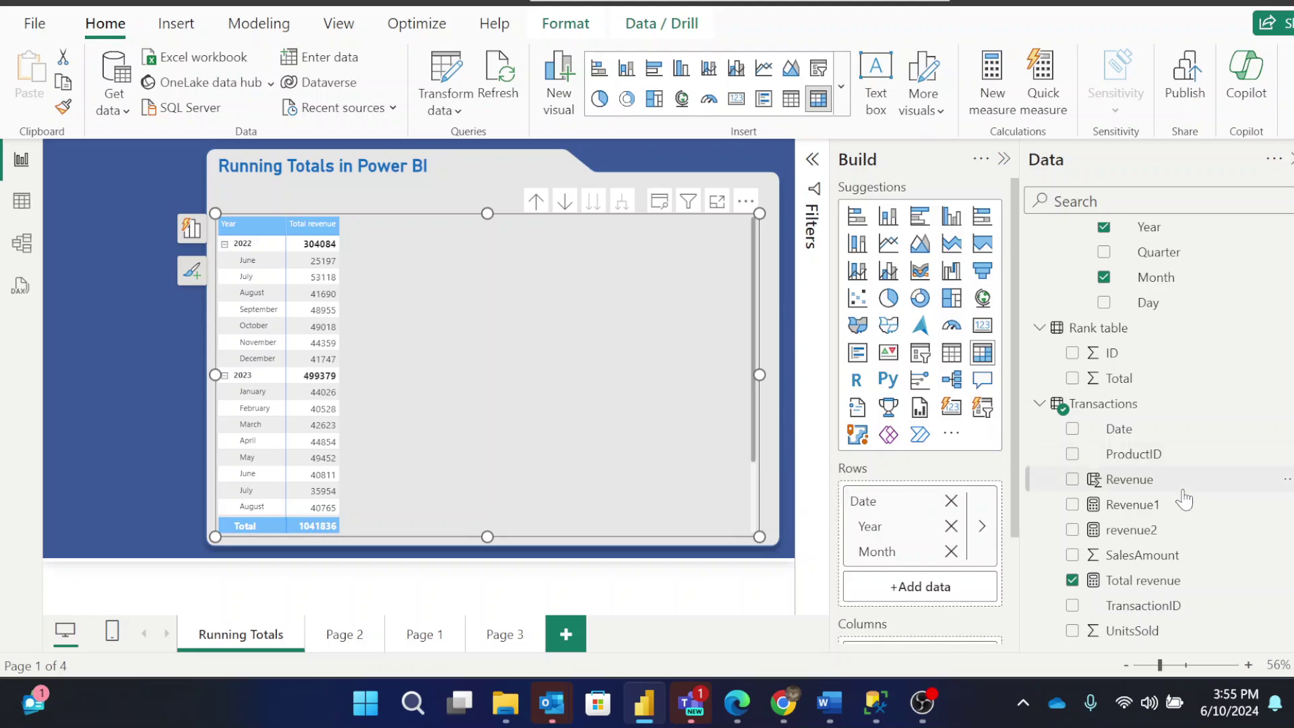
pyautogui.click(1132, 581)
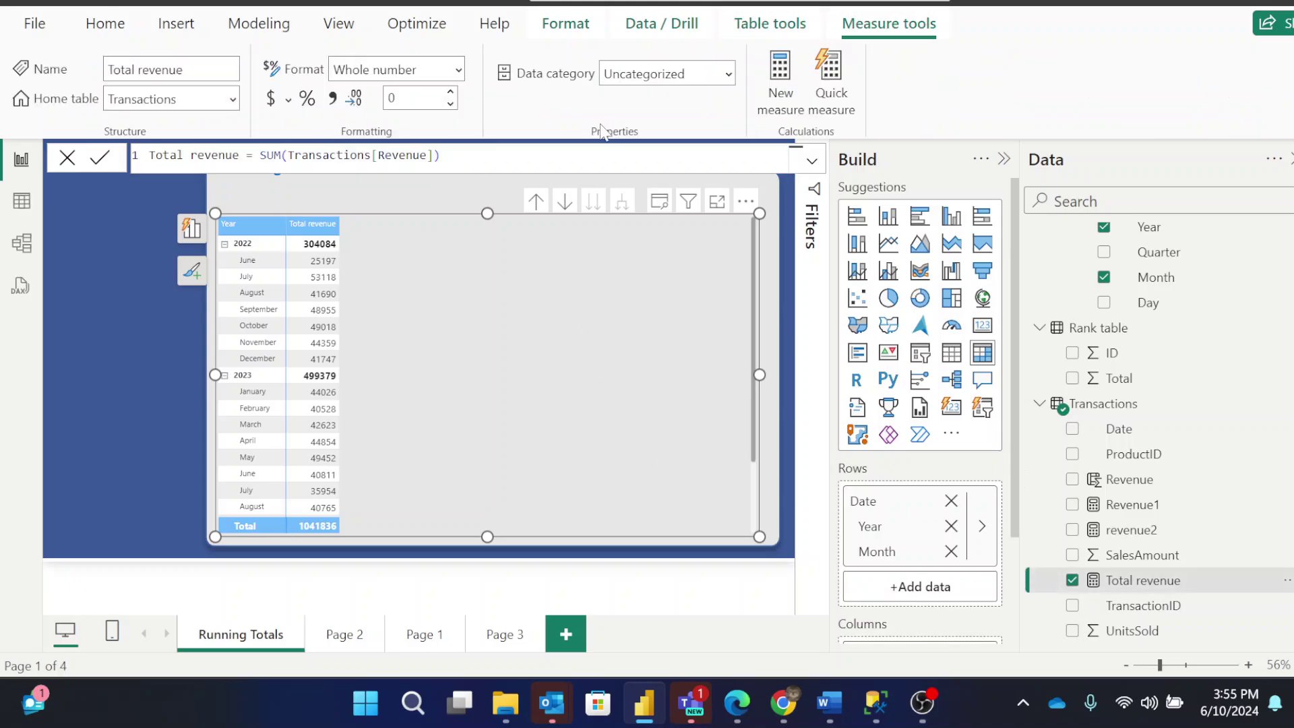
pyautogui.click(170, 289)
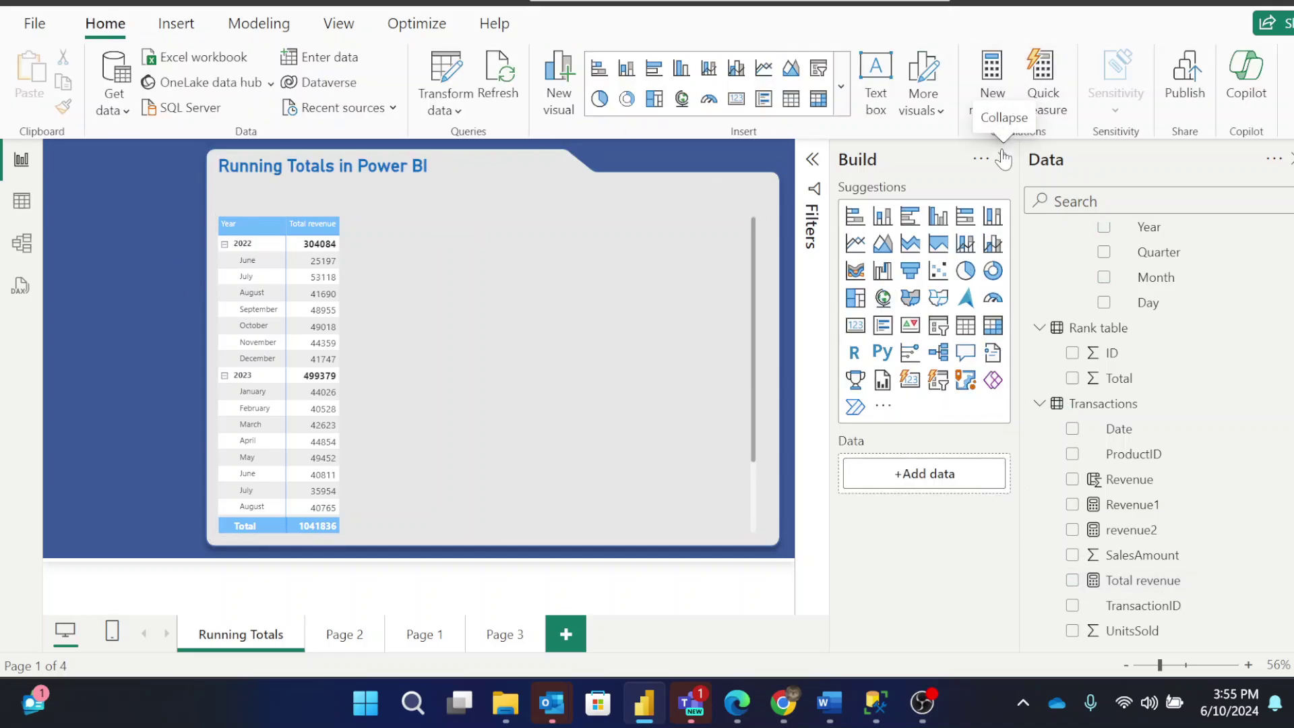
pyautogui.click(1004, 159)
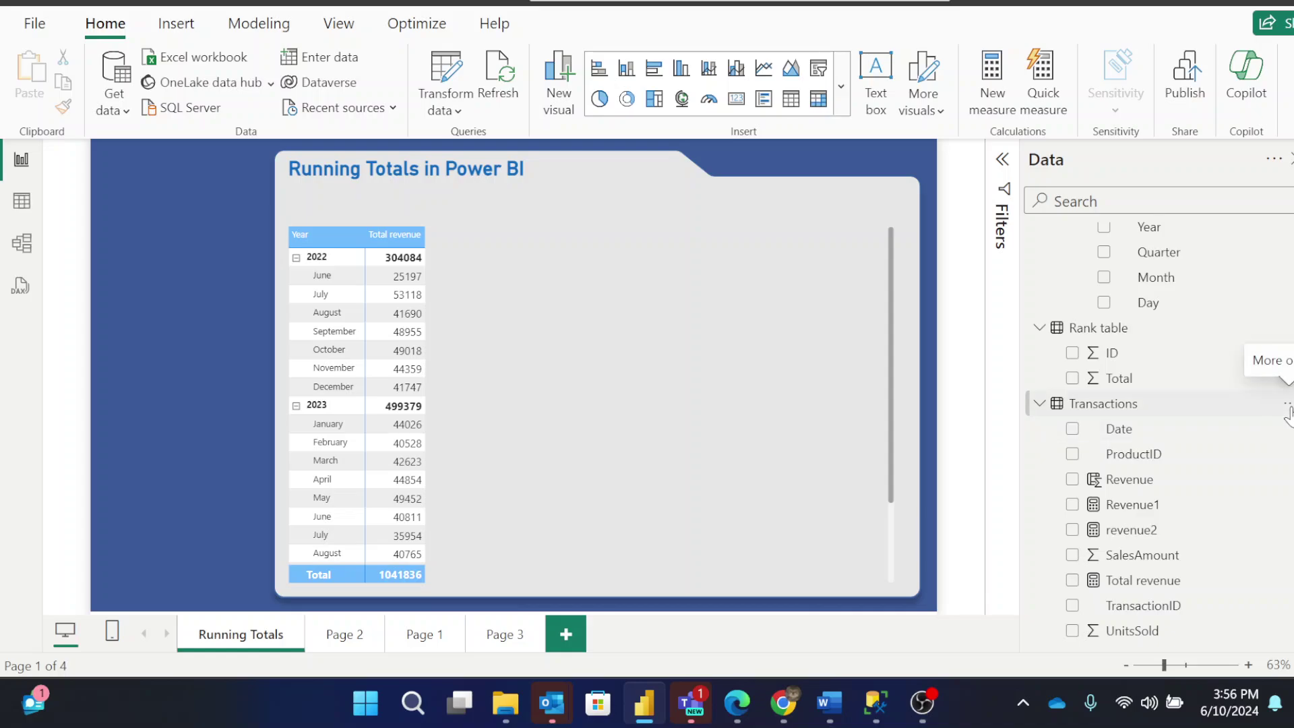
# Create a new measure named Running Totals 1 in the Transactions table
pyautogui.click(1286, 408)
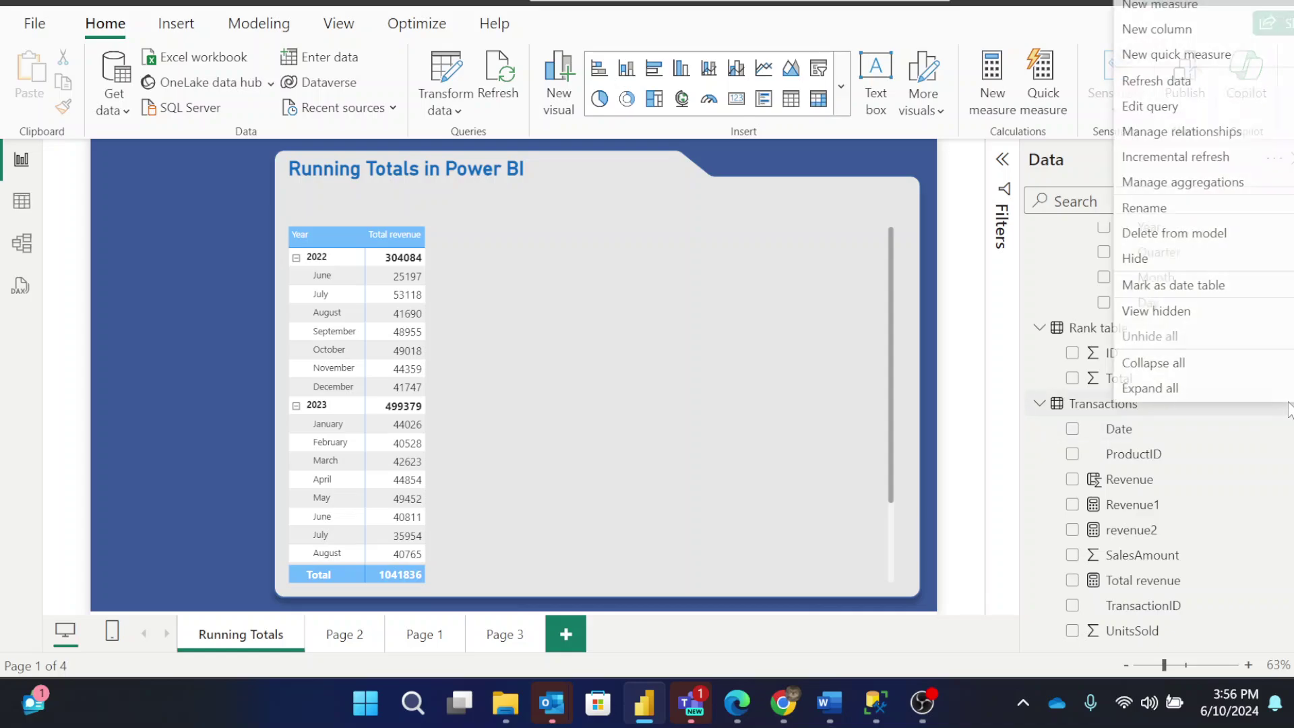
pyautogui.click(1147, 20)
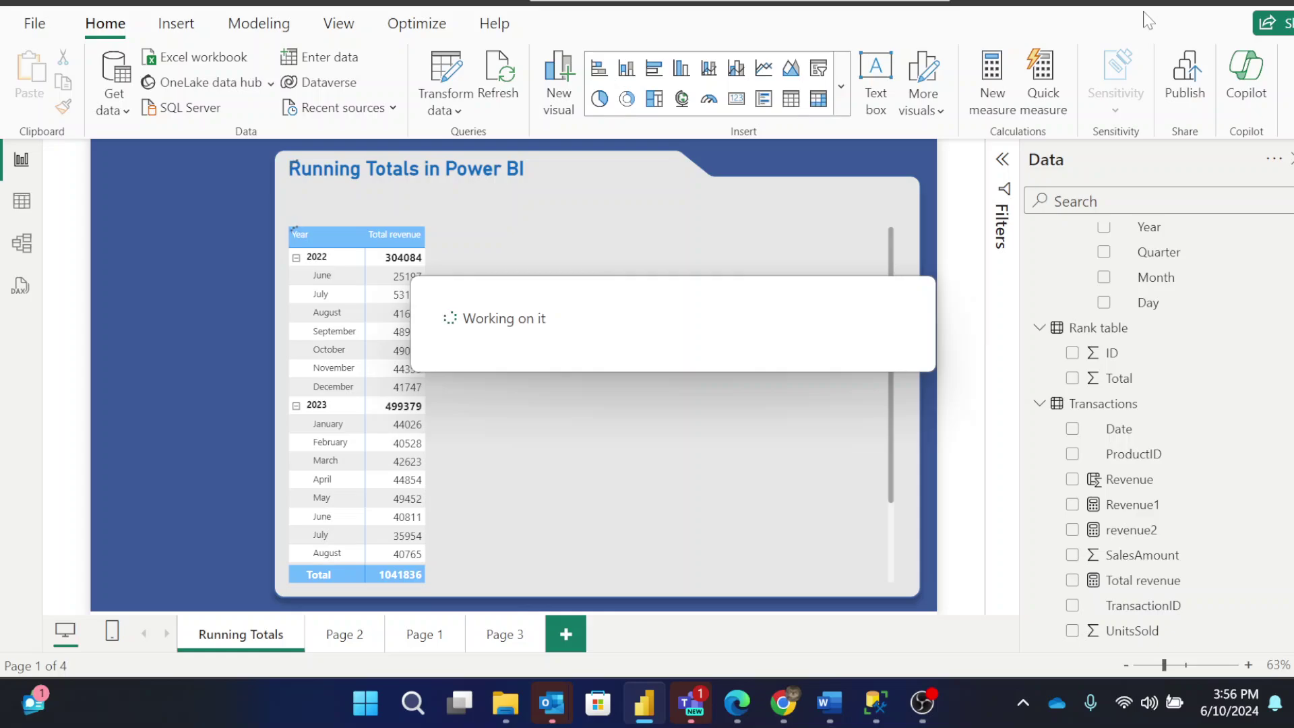
pyautogui.write('R')
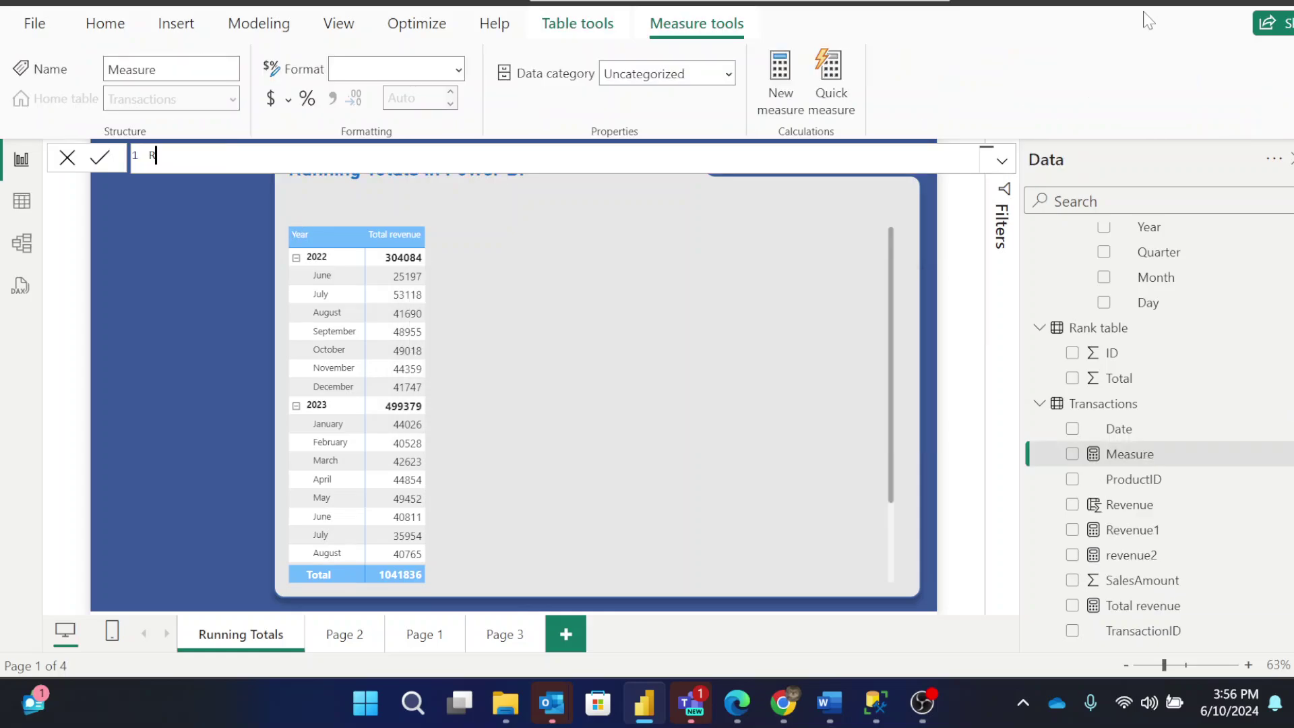
pyautogui.write('unning Totals 1 =')
# Define a variable maxDate in the measure as MAX('Date'[Date]), on its own line
pyautogui.hotkey('shift', 'Return')
pyautogui.write('v')
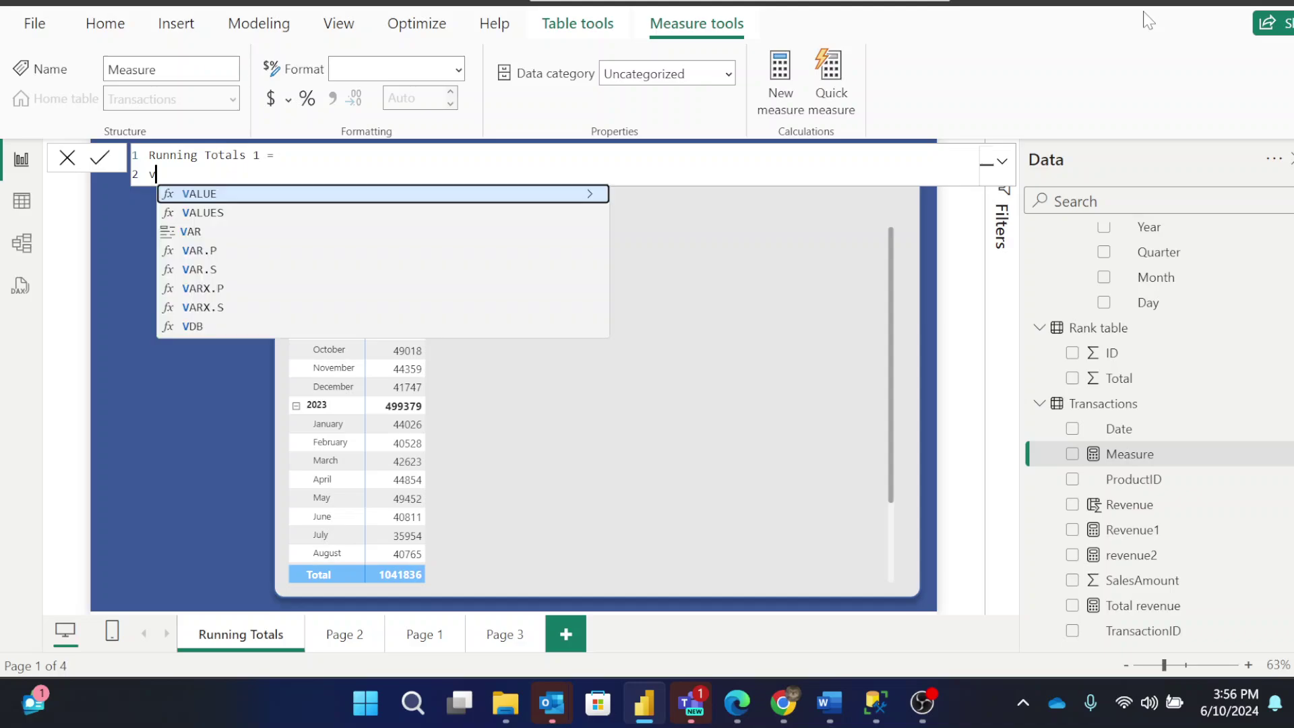
pyautogui.write('ar max')
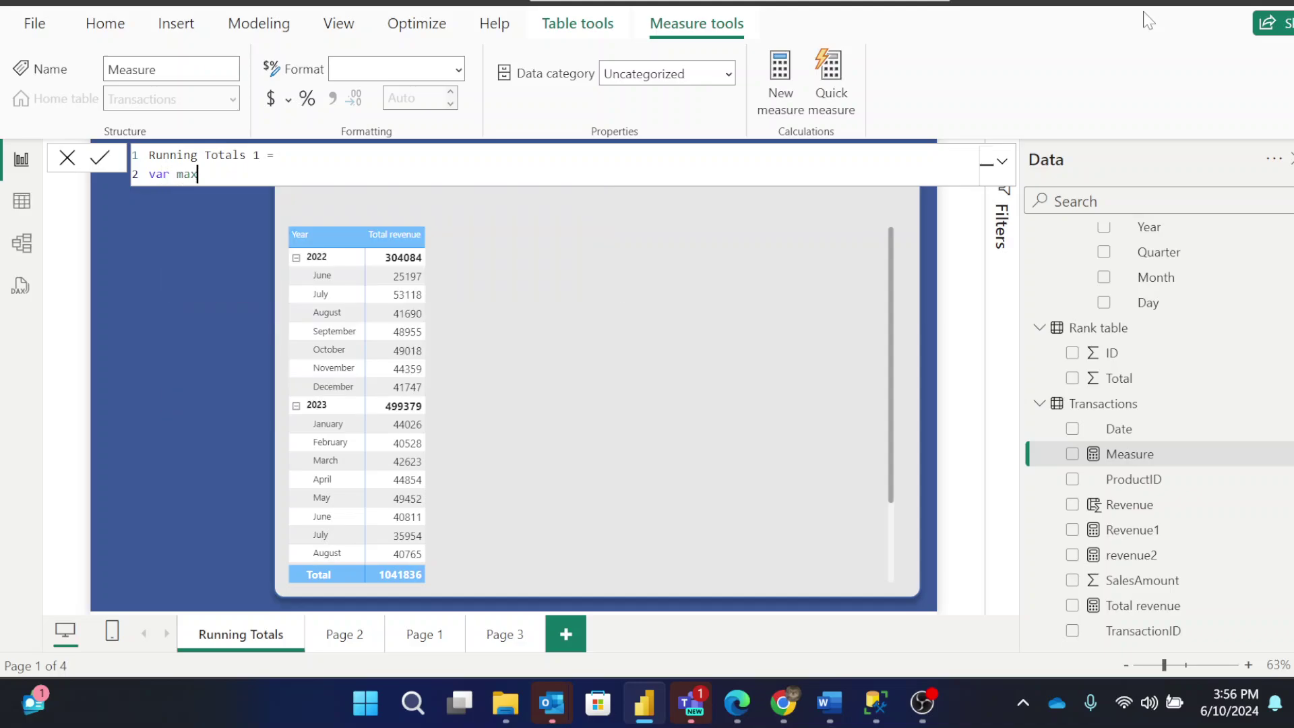
pyautogui.write('Date = ma')
pyautogui.press('Tab')
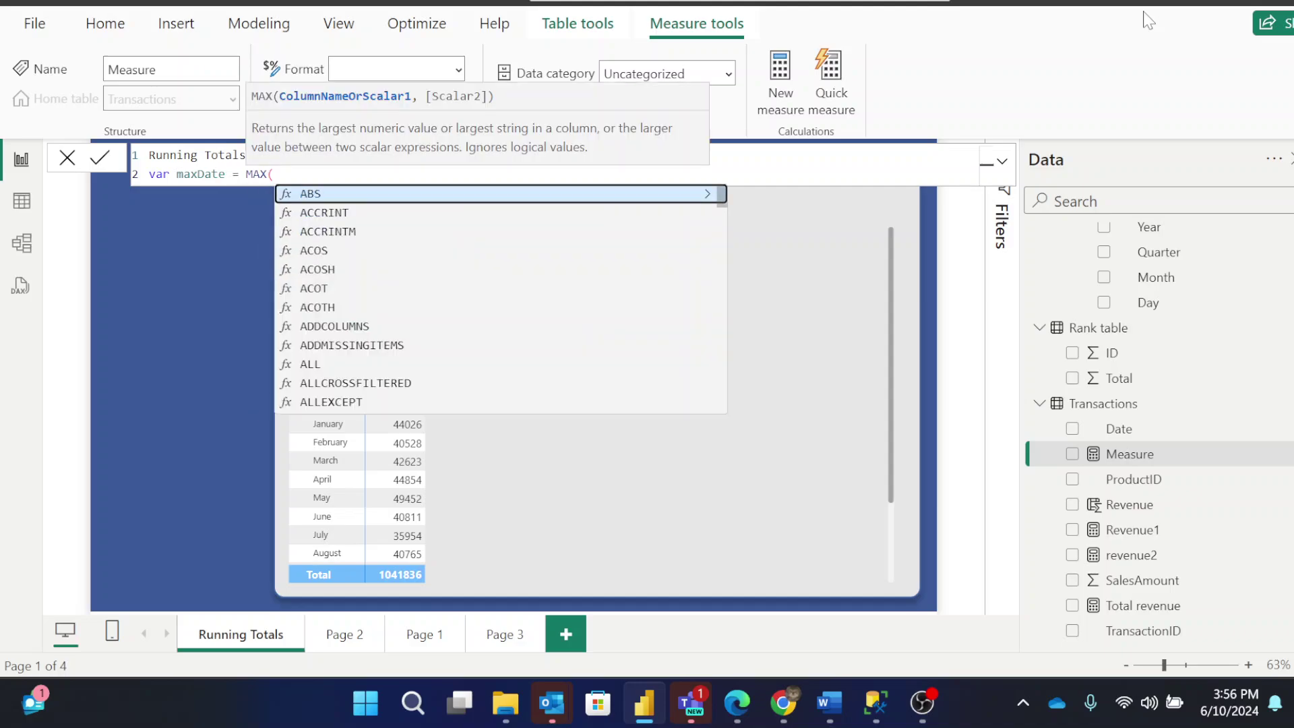
pyautogui.write('Date')
pyautogui.press('Down')
pyautogui.press('Tab')
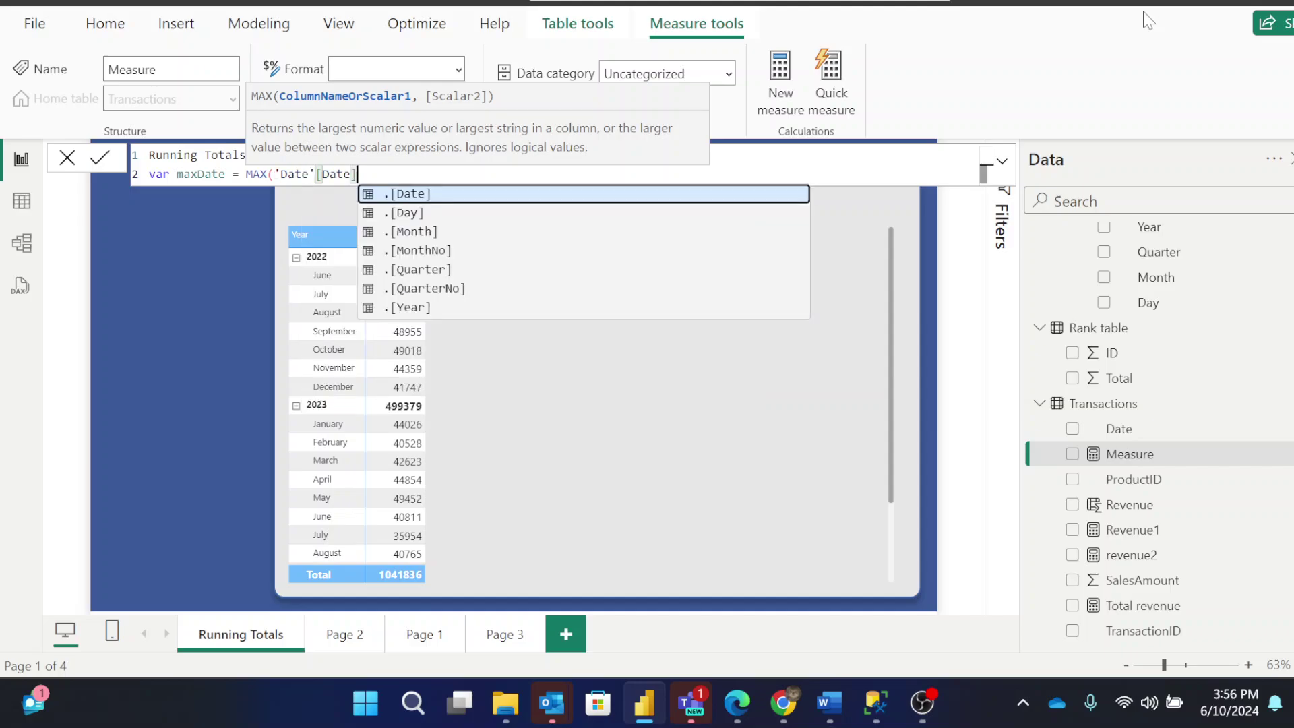
pyautogui.write(')')
# Begin a variable result as CALCULATE of [Total revenue] with ALL('Date') as the first filter
pyautogui.hotkey('shift', 'Return')
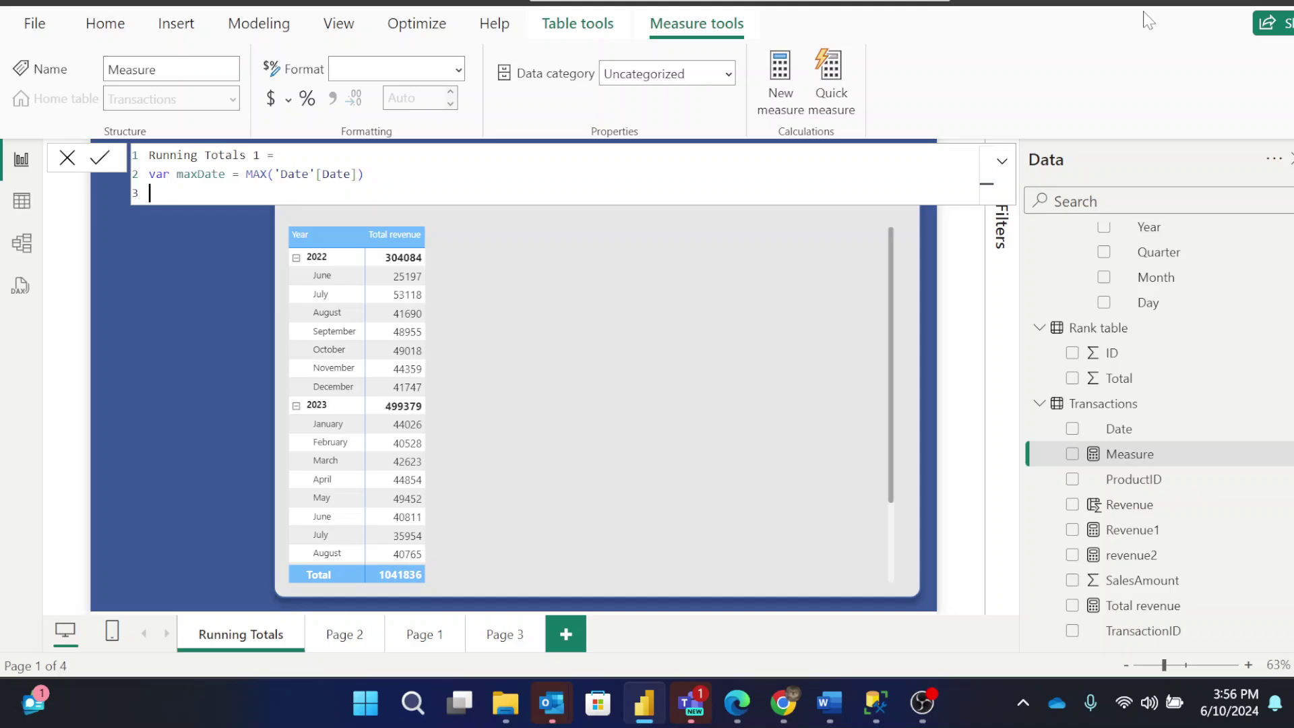
pyautogui.write('var result = CALCULATE( ')
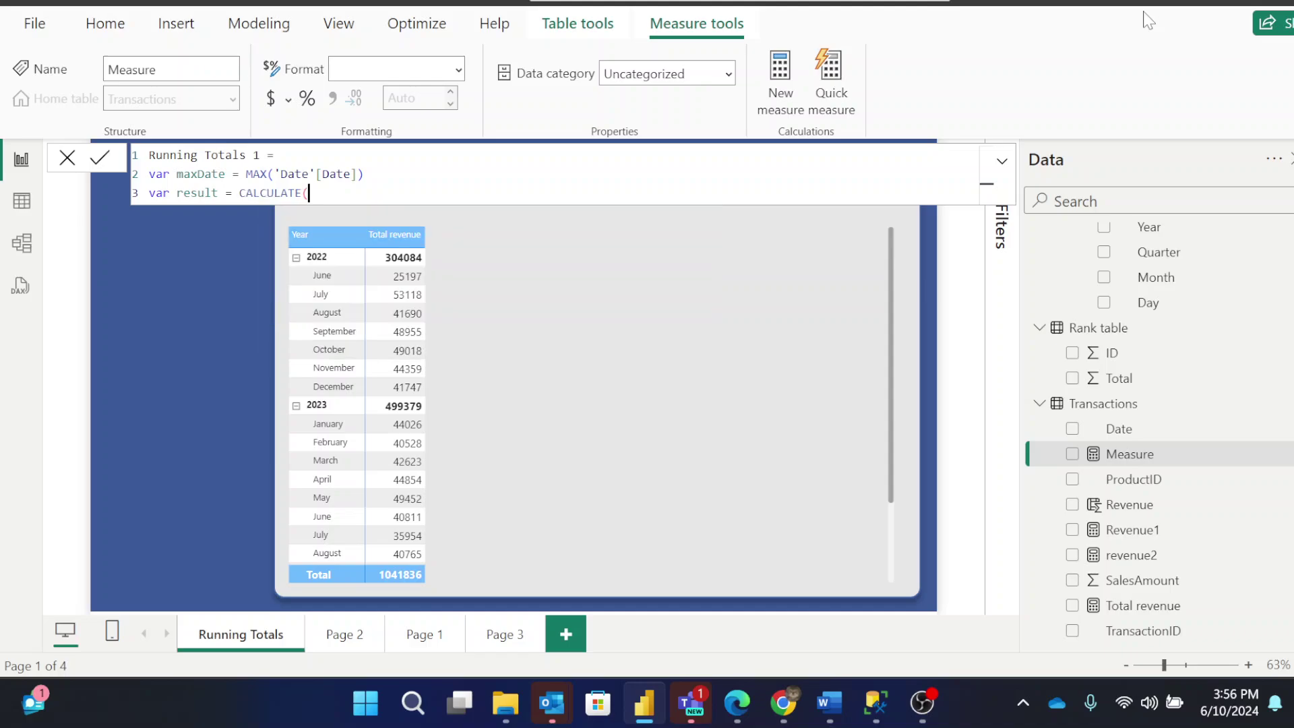
pyautogui.write('[Total revenue]')
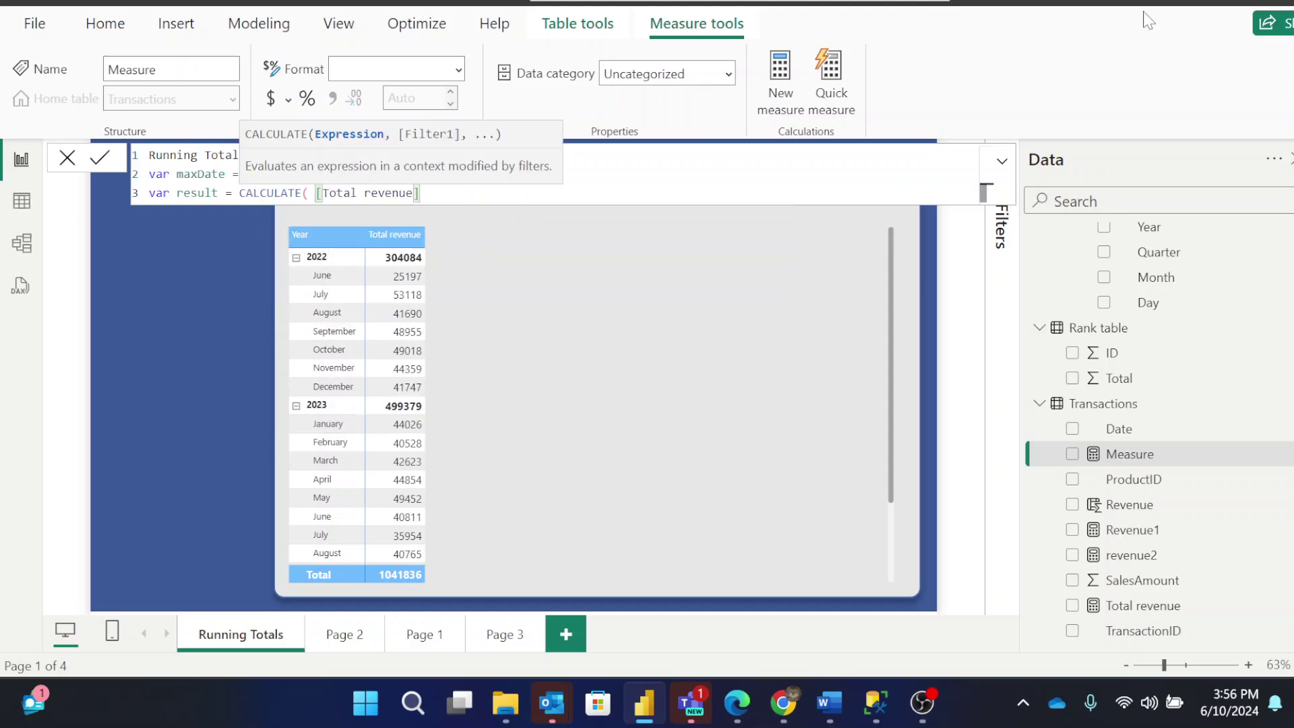
pyautogui.write(' , all')
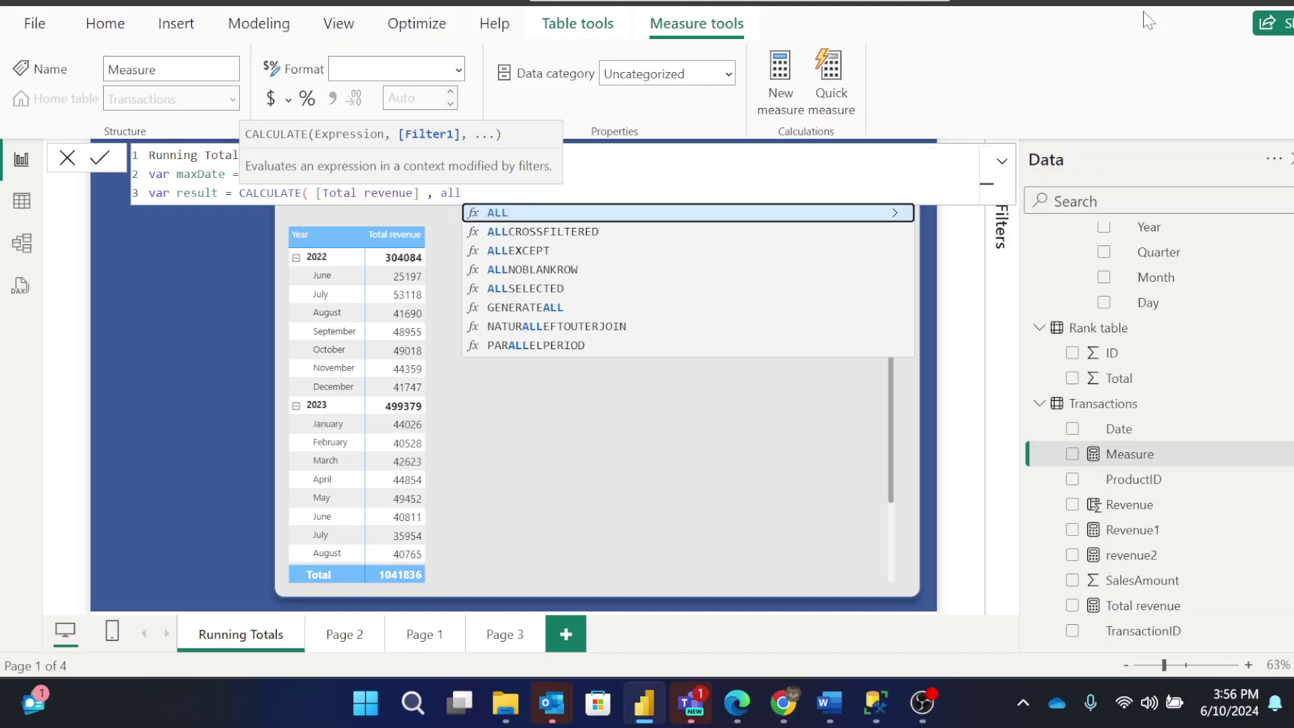
pyautogui.press('Tab')
pyautogui.press('Tab')
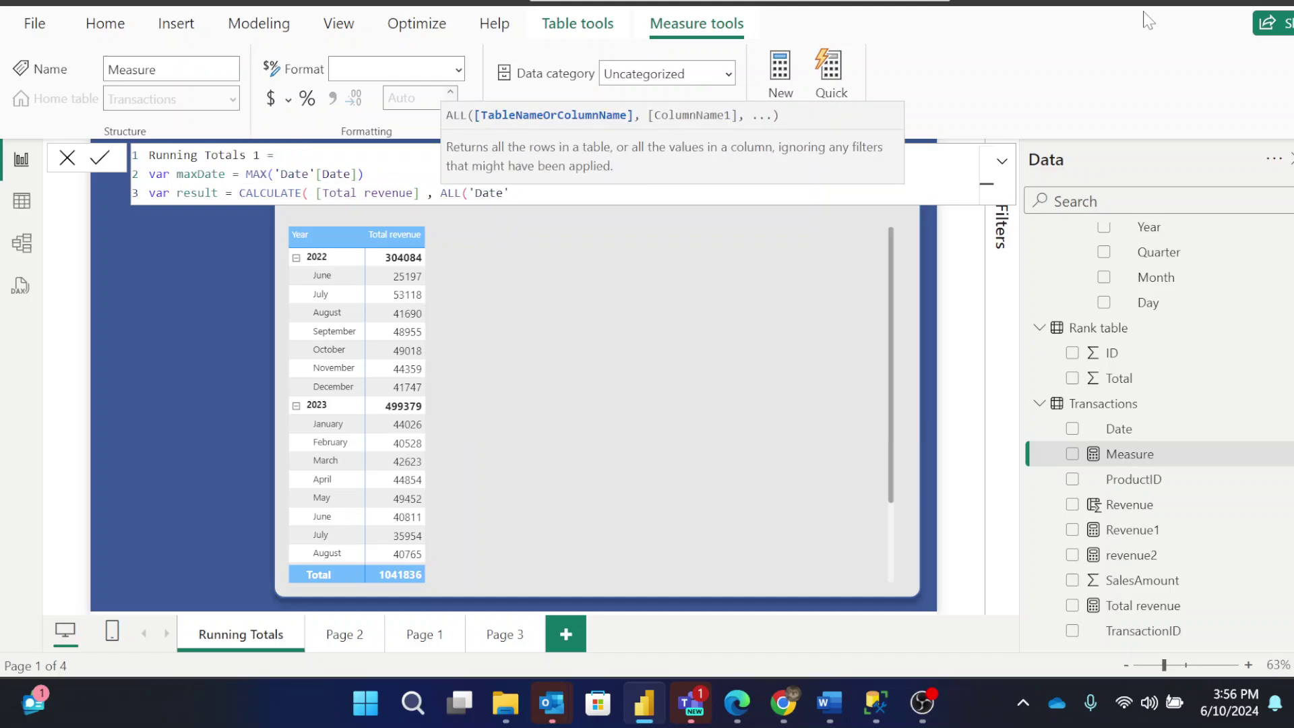
pyautogui.write(')')
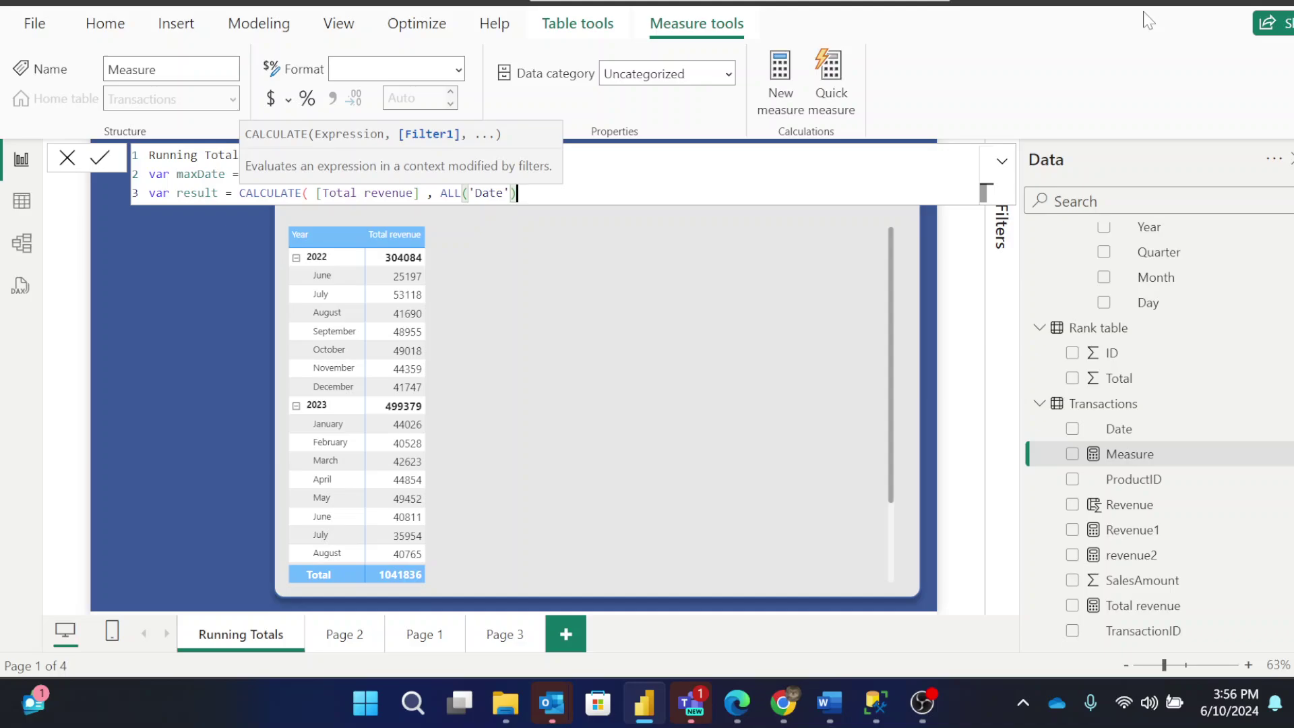
# Add 'Date'[Date] <= maxDate as the second CALCULATE filter and close the expression
pyautogui.write(' , date')
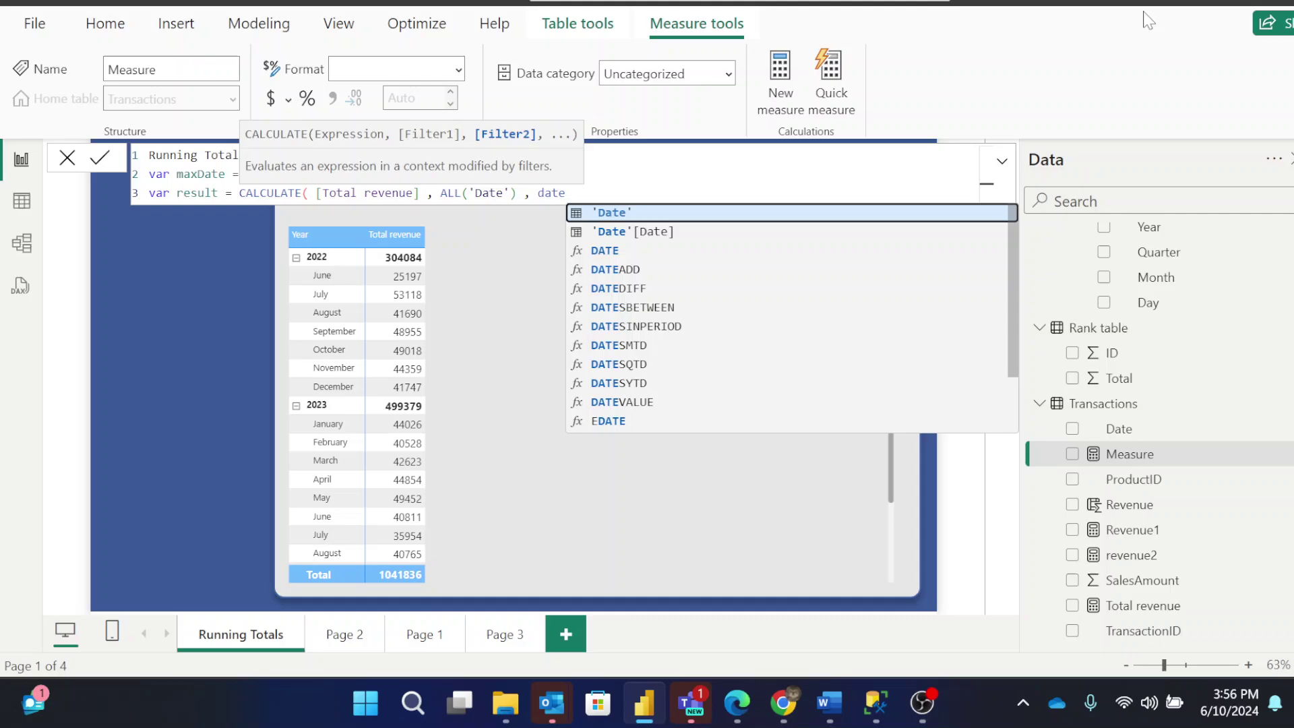
pyautogui.press('Down')
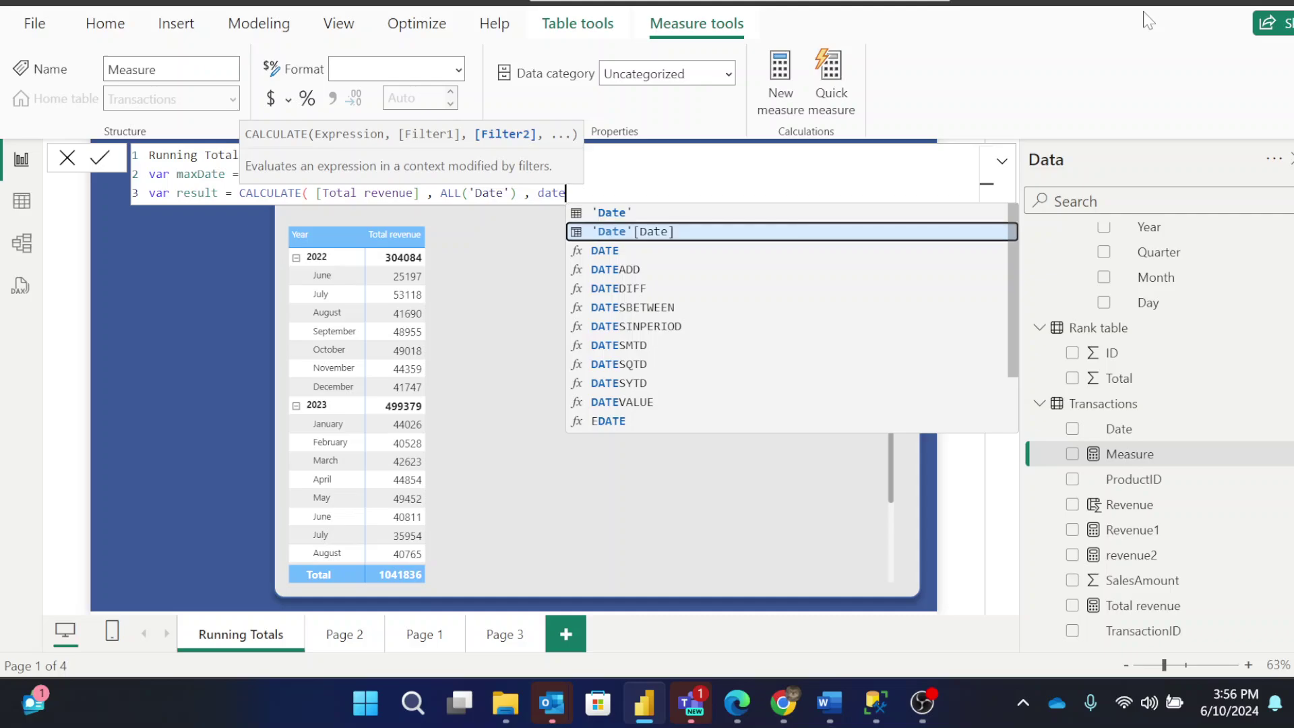
pyautogui.press('Tab')
pyautogui.write('<=')
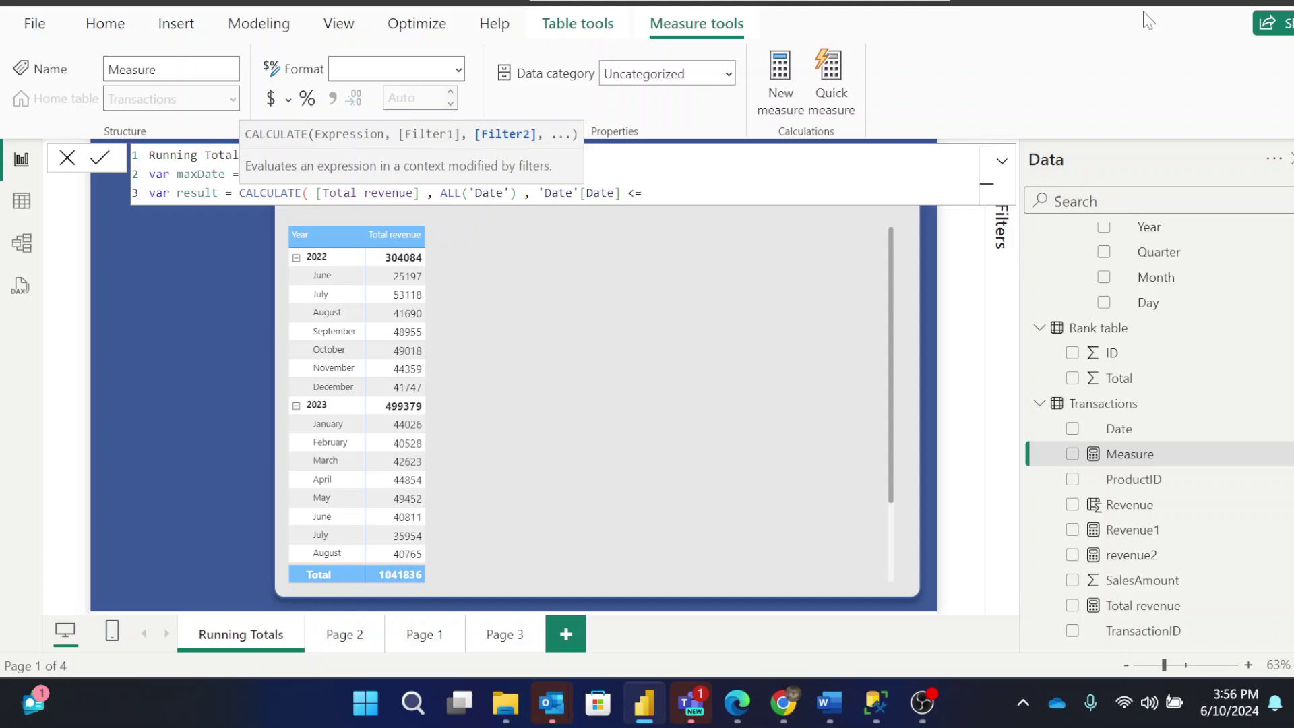
pyautogui.write(' max')
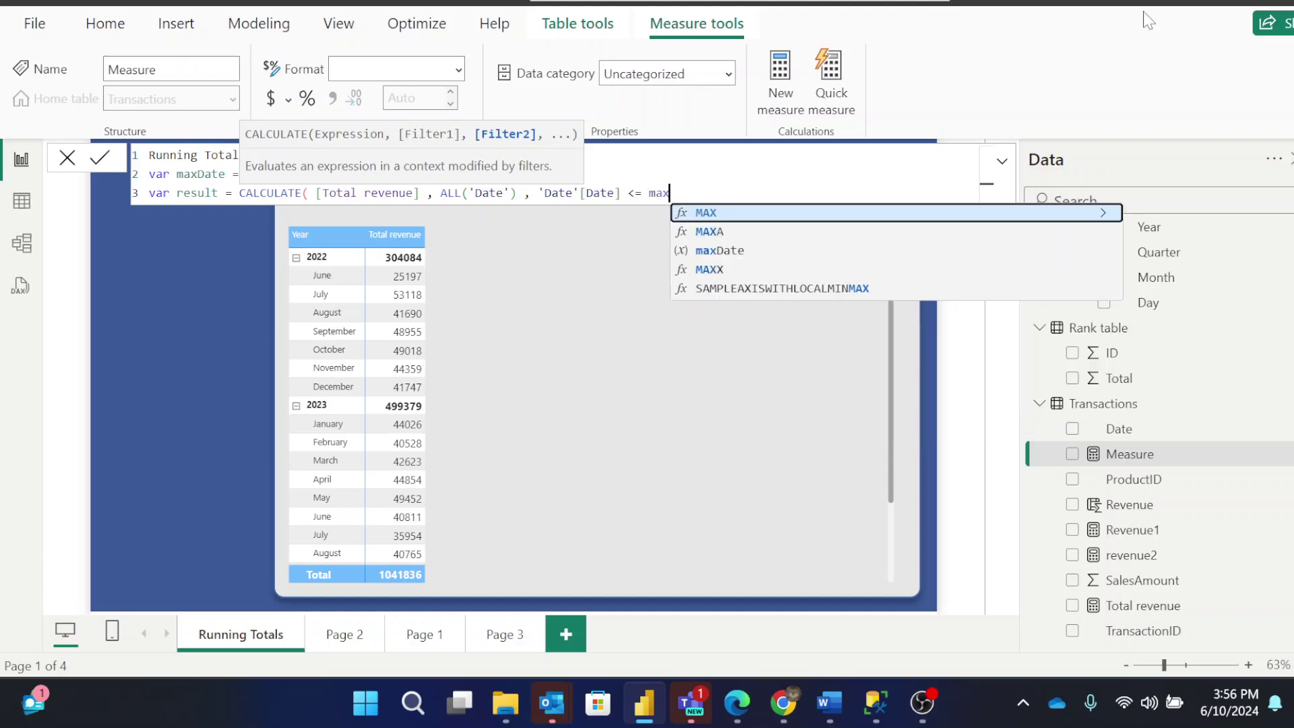
pyautogui.press('Down')
pyautogui.press('Down')
pyautogui.press('Tab')
pyautogui.write(')')
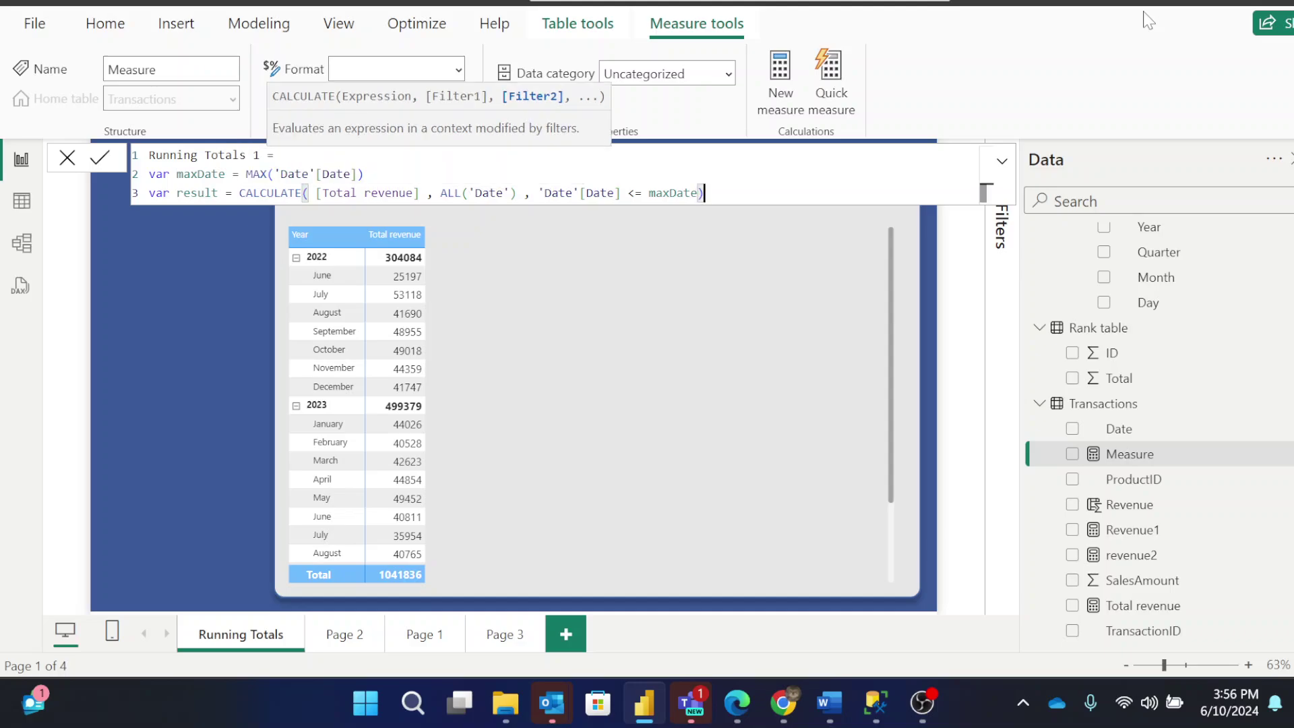
# Finish the Running Totals 1 measure by returning result, and commit the formula
pyautogui.hotkey('shift', 'Return')
pyautogui.write('r')
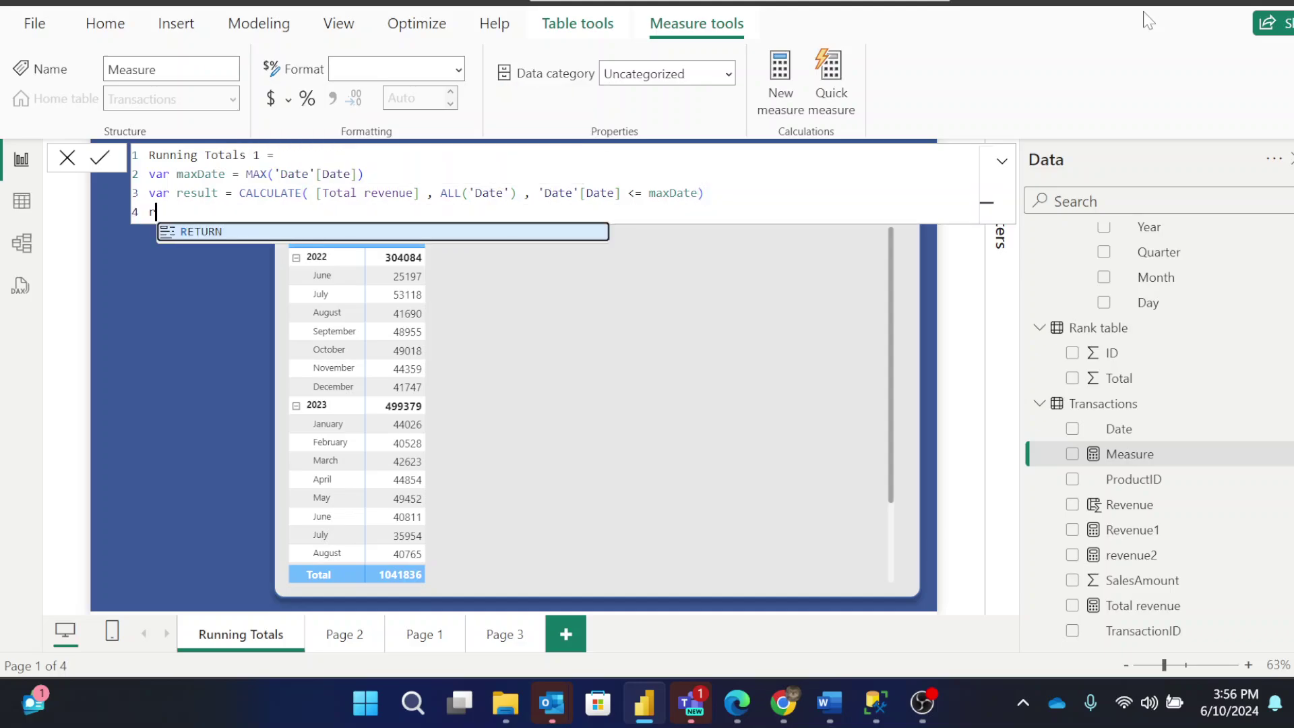
pyautogui.write('eturn result')
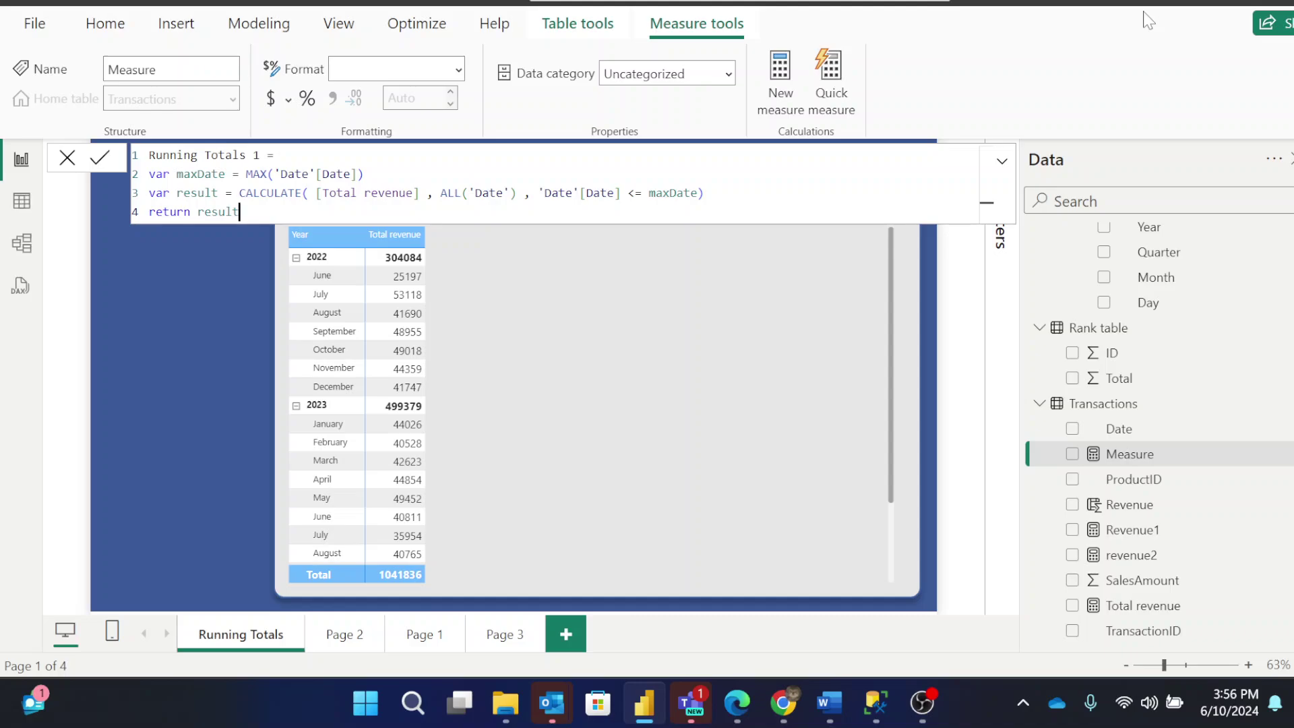
pyautogui.press('Return')
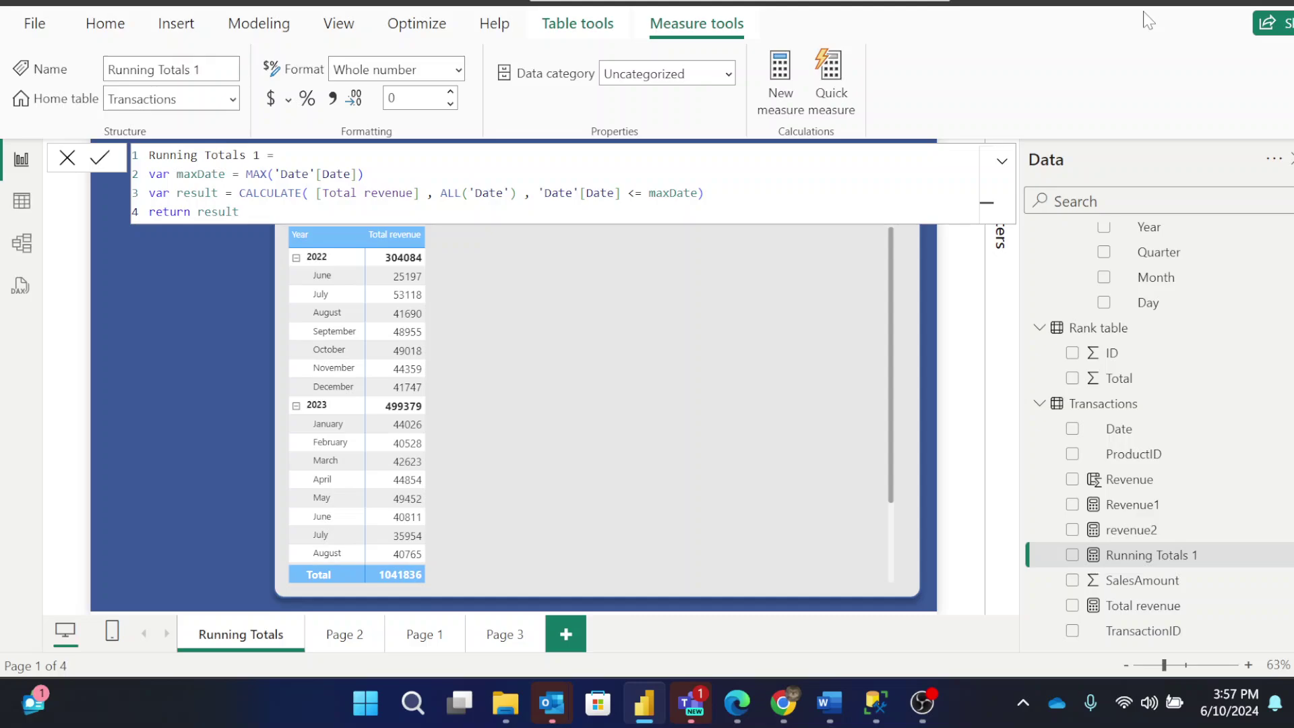
# Add the Running Totals 1 measure to the revenue matrix and show the visual's field setup
pyautogui.click(684, 320)
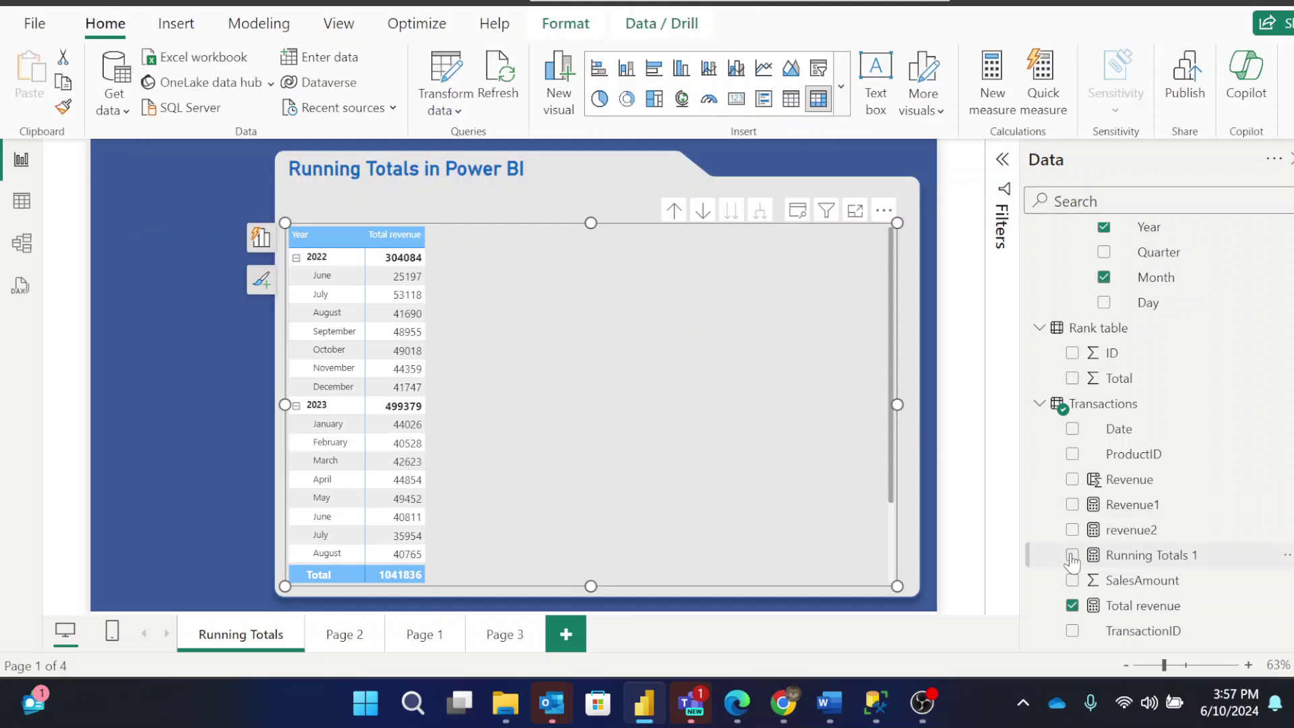
pyautogui.click(1071, 558)
pyautogui.click(260, 237)
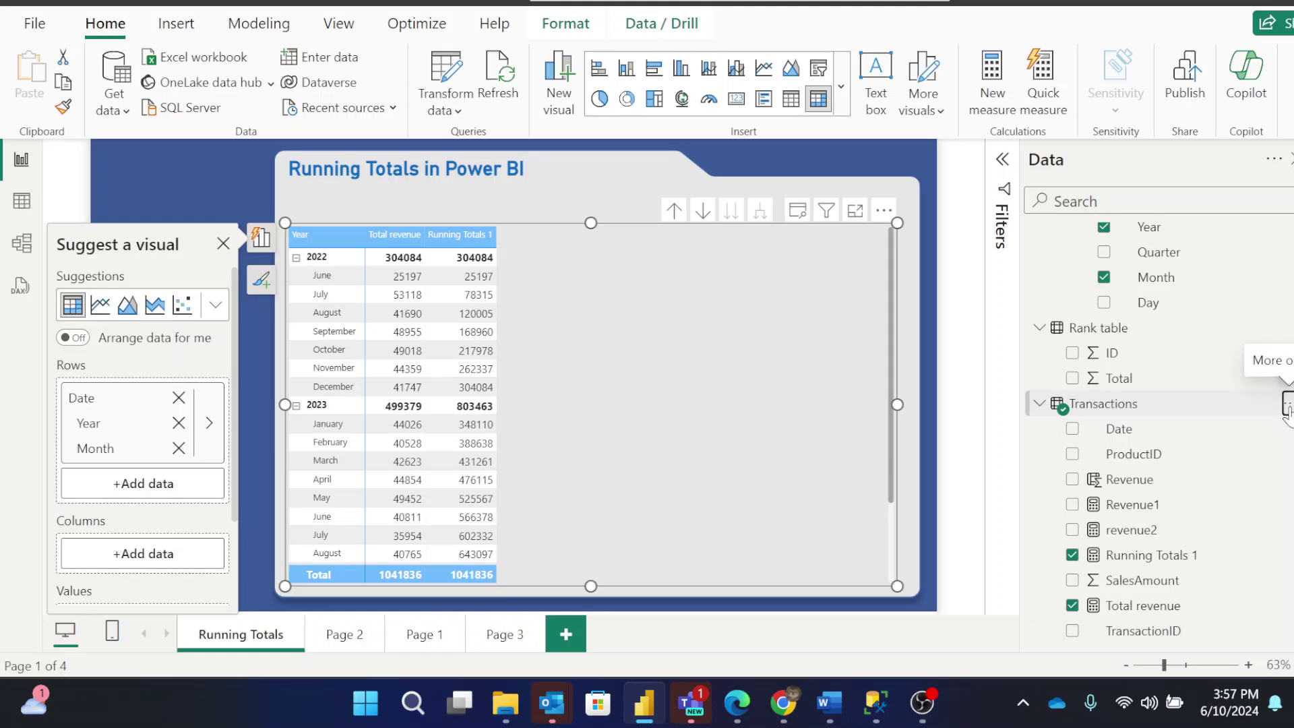
# Create a measure named Running Totals 2 in the Transactions table, starting its formula as CALCULATE of [Total revenue]
pyautogui.click(1287, 407)
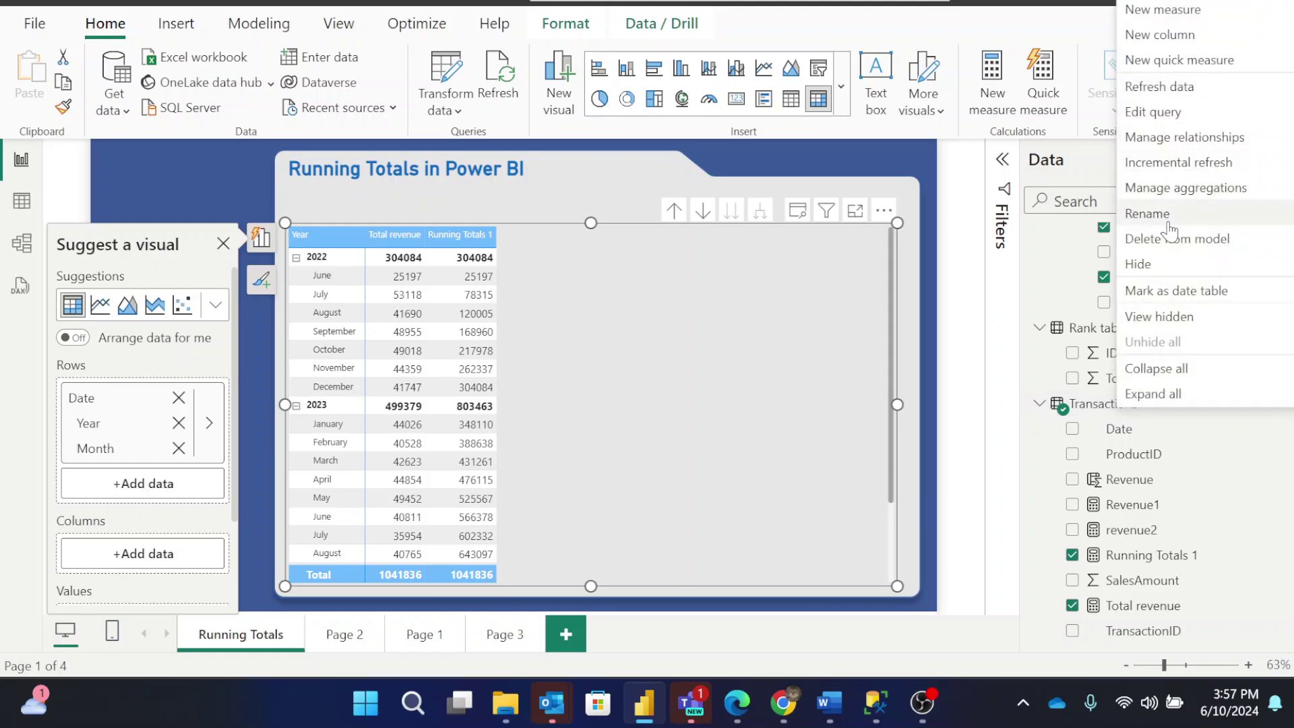
pyautogui.click(1178, 16)
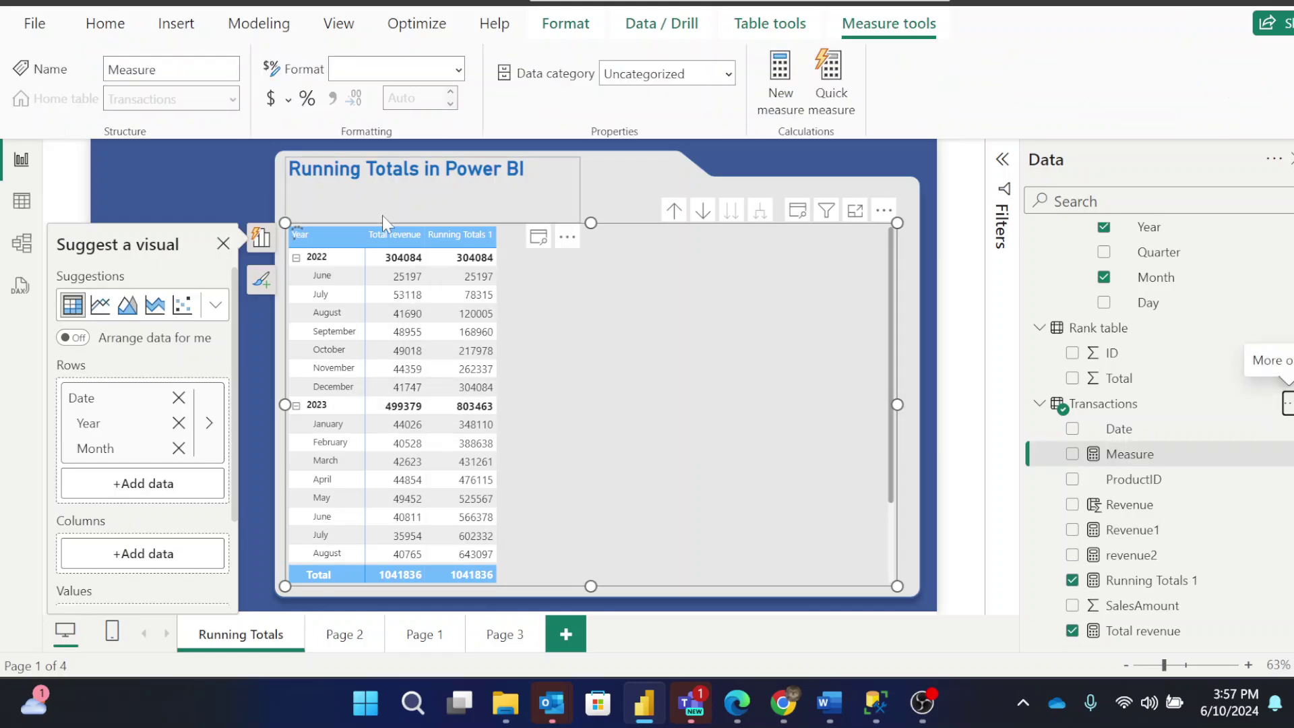
pyautogui.press('BackSpace')
pyautogui.write('R')
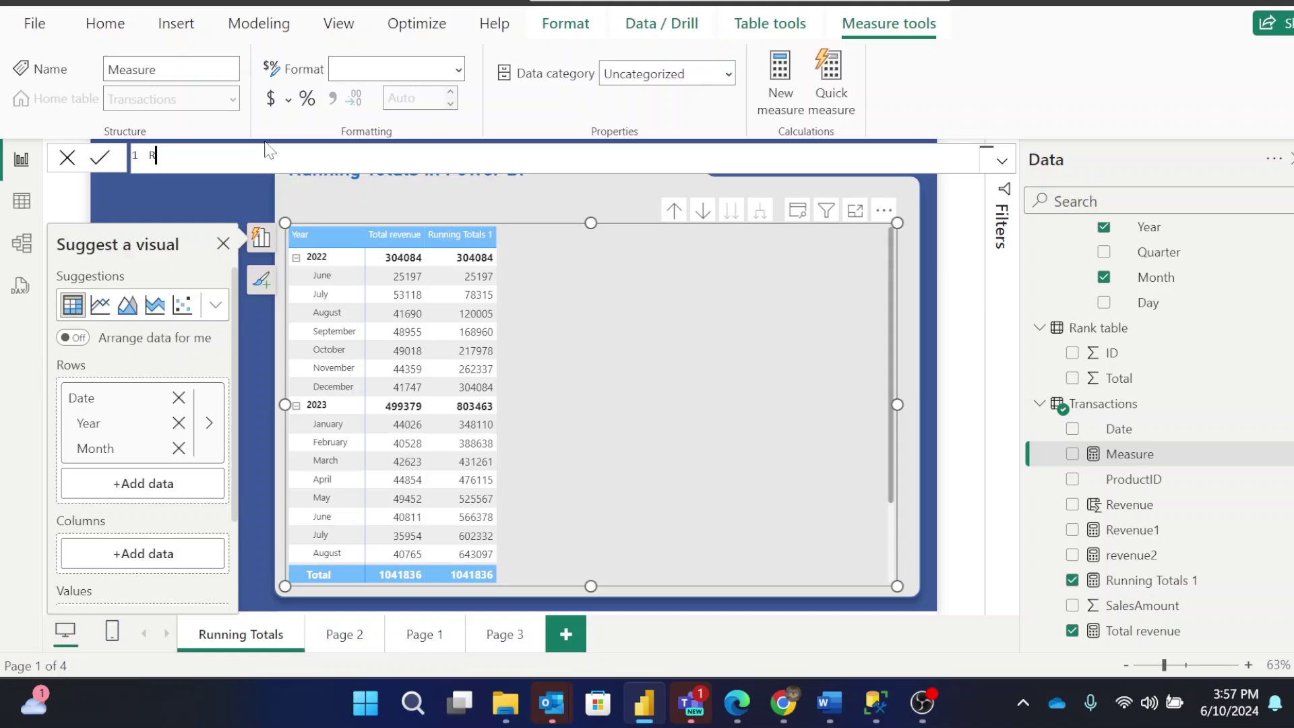
pyautogui.write('unning Totals 2 = CALCULATE( ')
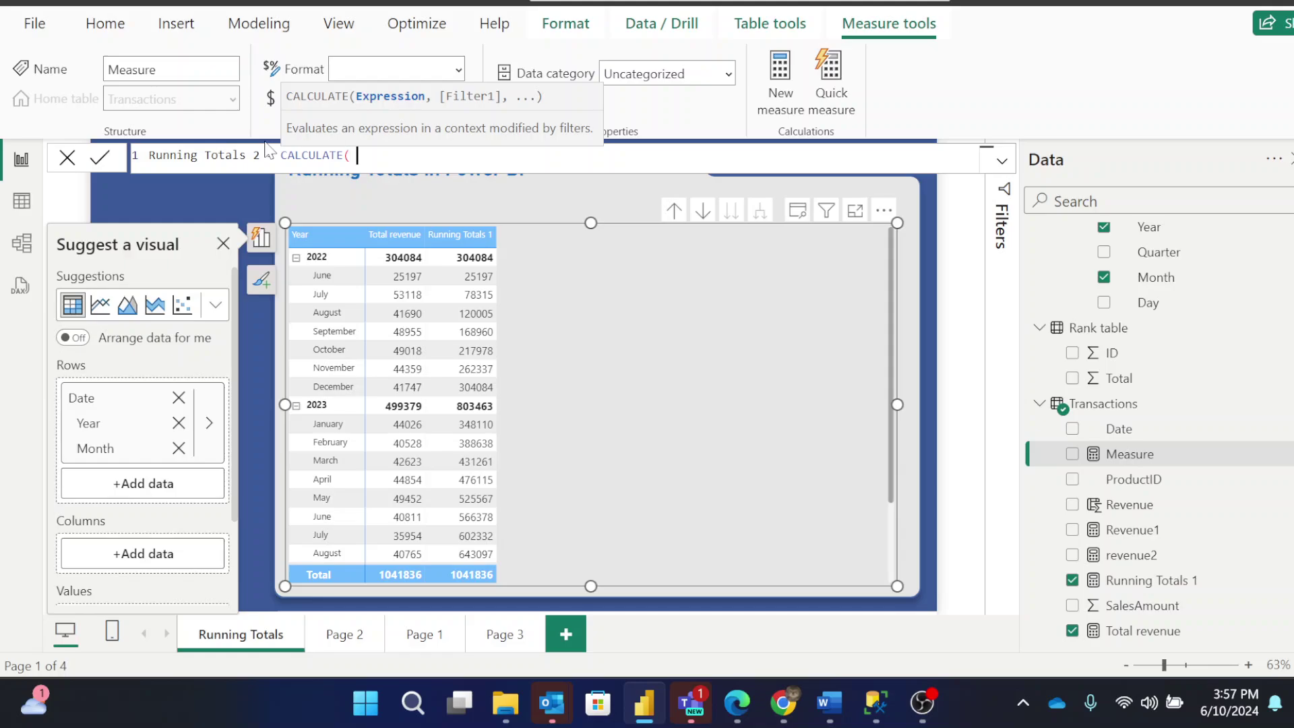
pyautogui.write('[Total revenue] ,')
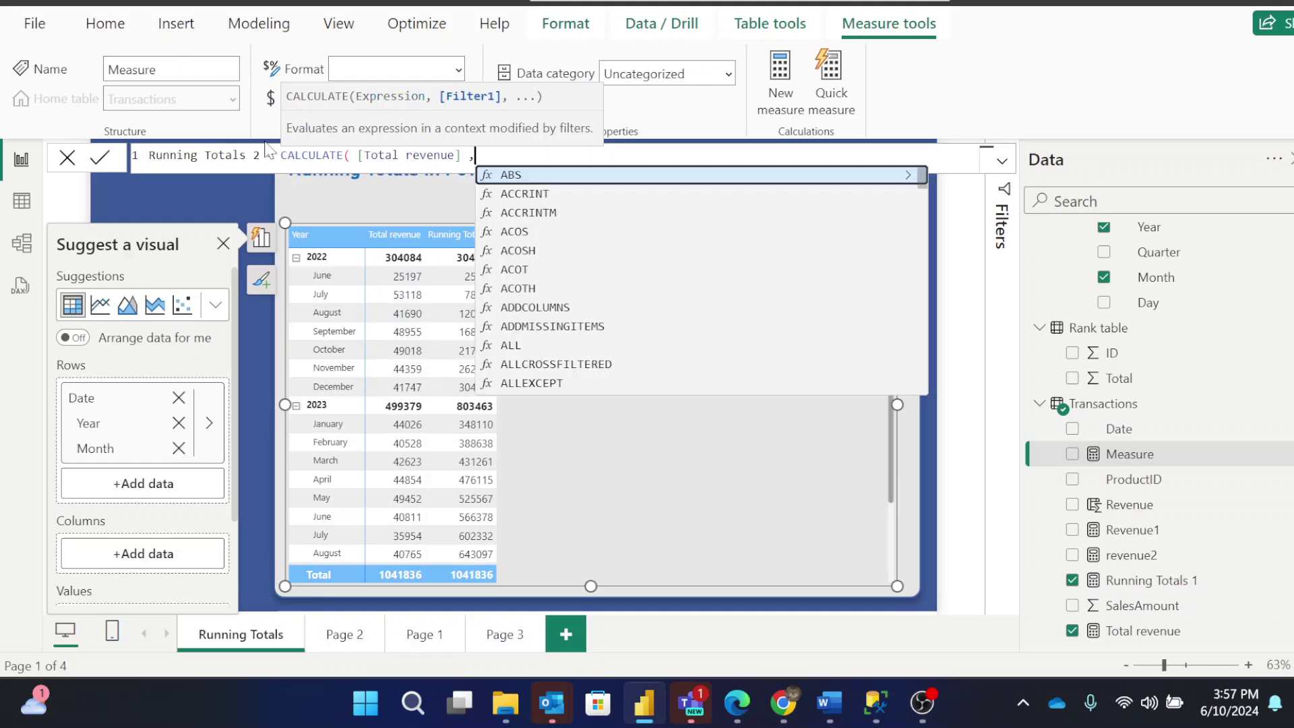
# Insert the DATESYTD function as the filter argument of the Running Totals 2 CALCULATE expression
pyautogui.write(' date')
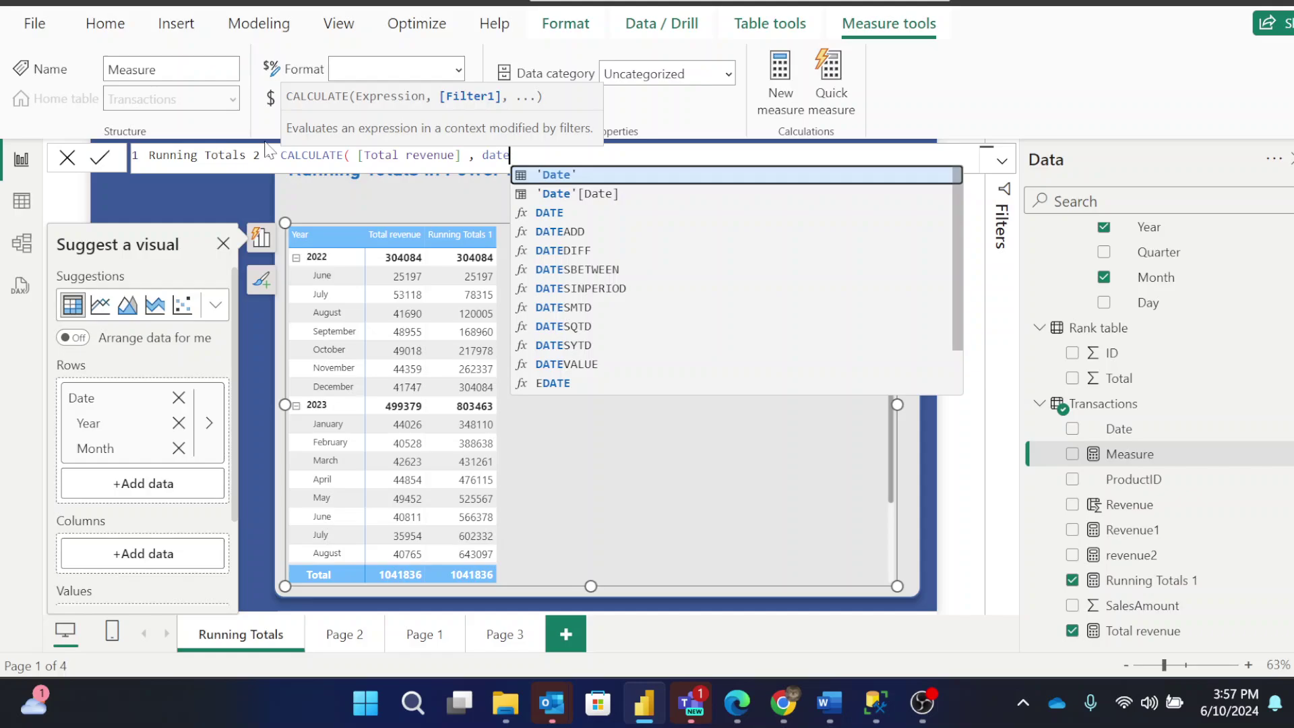
pyautogui.press('Down')
pyautogui.press('Down')
pyautogui.press('Down')
pyautogui.press('Down')
pyautogui.press('Down')
pyautogui.press('Down')
pyautogui.press('Down')
pyautogui.press('Down')
pyautogui.press('Down')
pyautogui.press('Down')
pyautogui.press('Down')
pyautogui.press('Up')
pyautogui.press('Up')
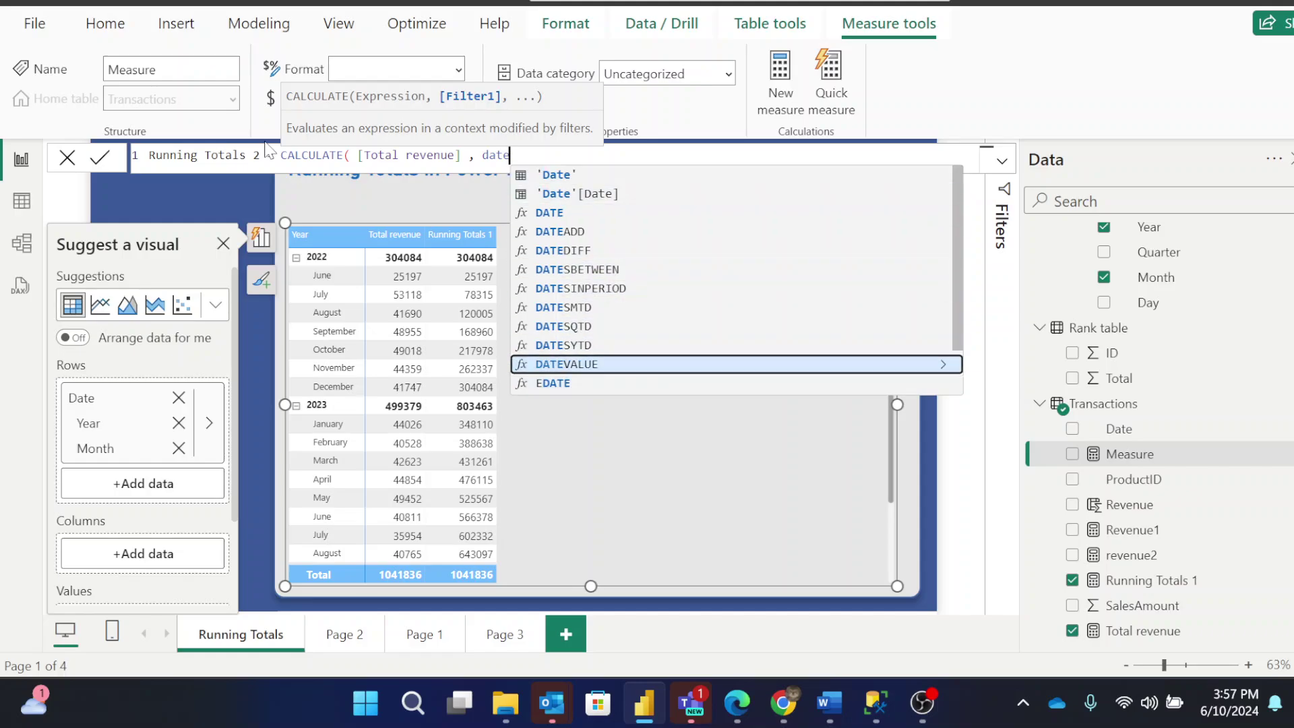
pyautogui.press('Tab')
# Pass 'Date'[Date] to DATESYTD, close the expression and commit the Running Totals 2 formula
pyautogui.write('date')
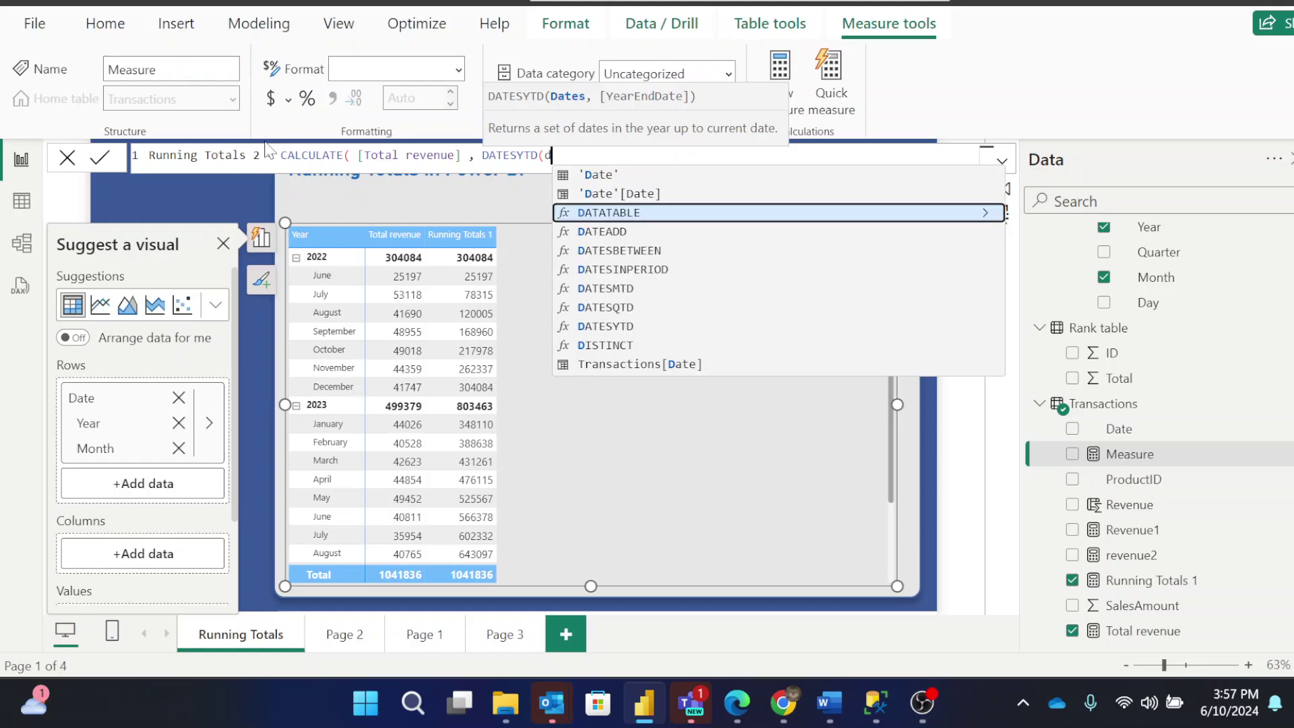
pyautogui.press('Down')
pyautogui.press('Tab')
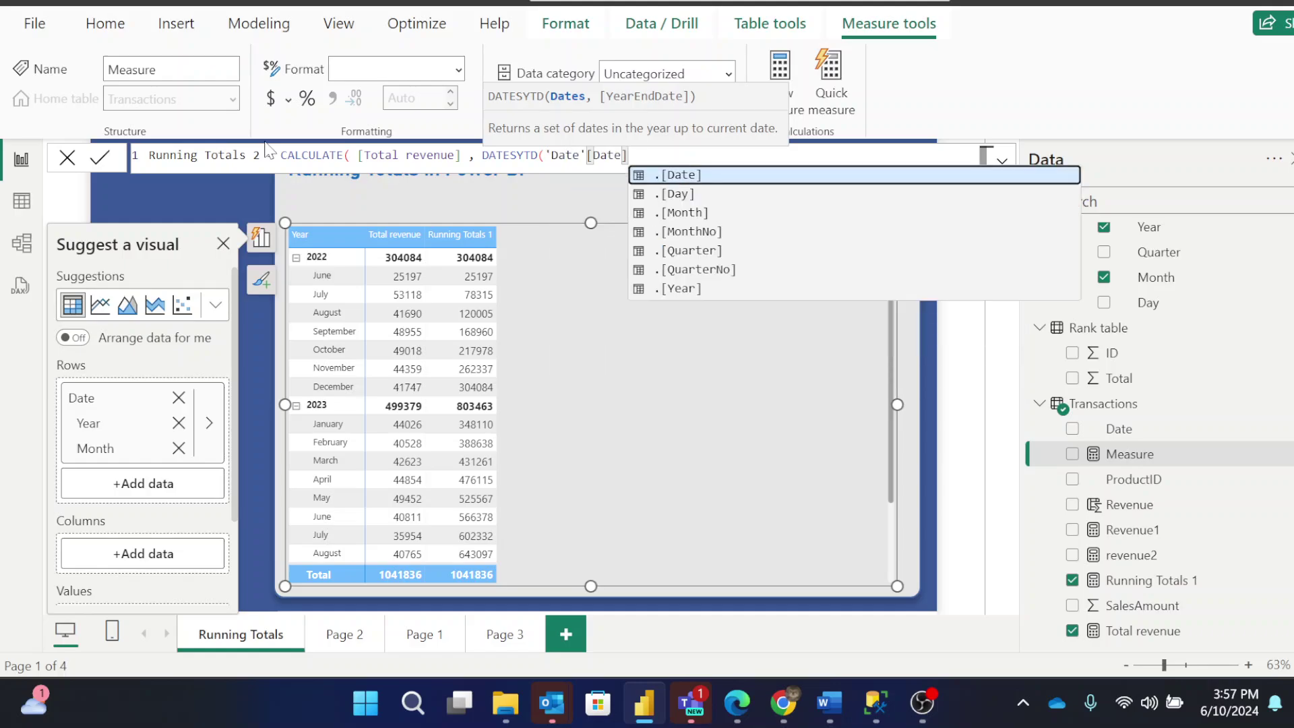
pyautogui.write('))')
pyautogui.press('Return')
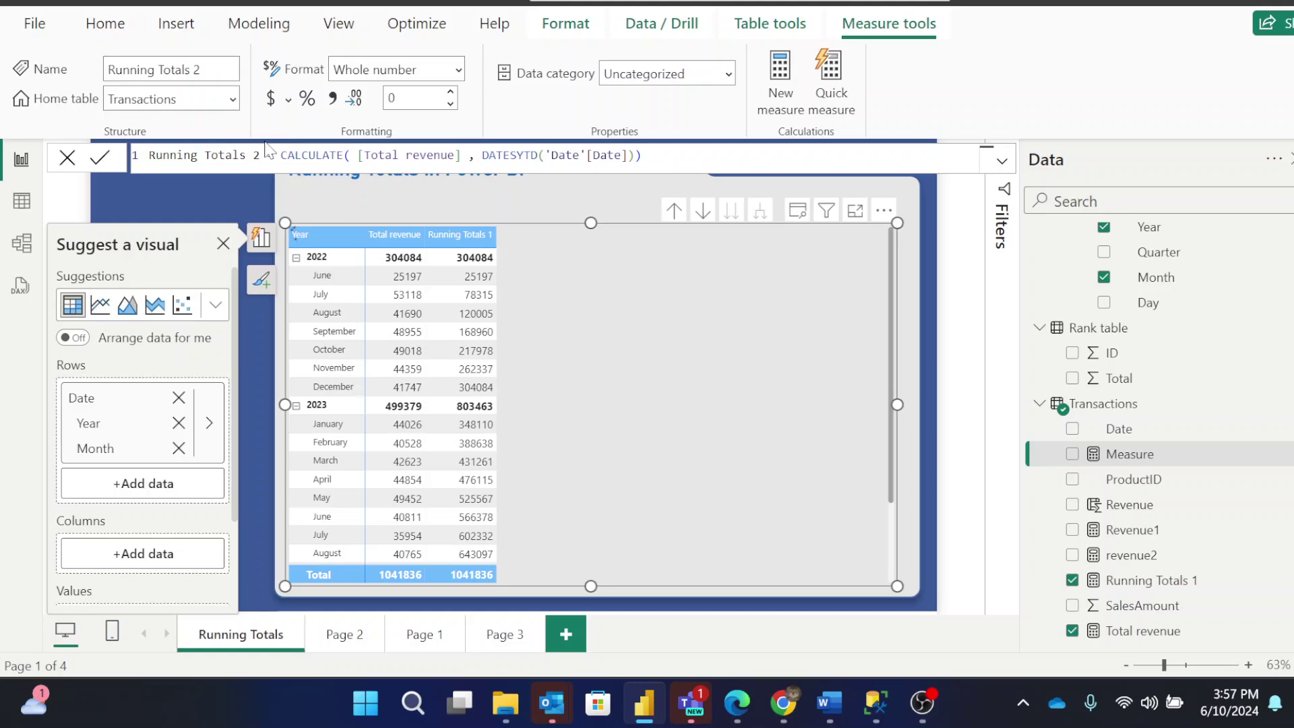
# Add the Running Totals 2 measure to the values of the revenue matrix
pyautogui.click(701, 342)
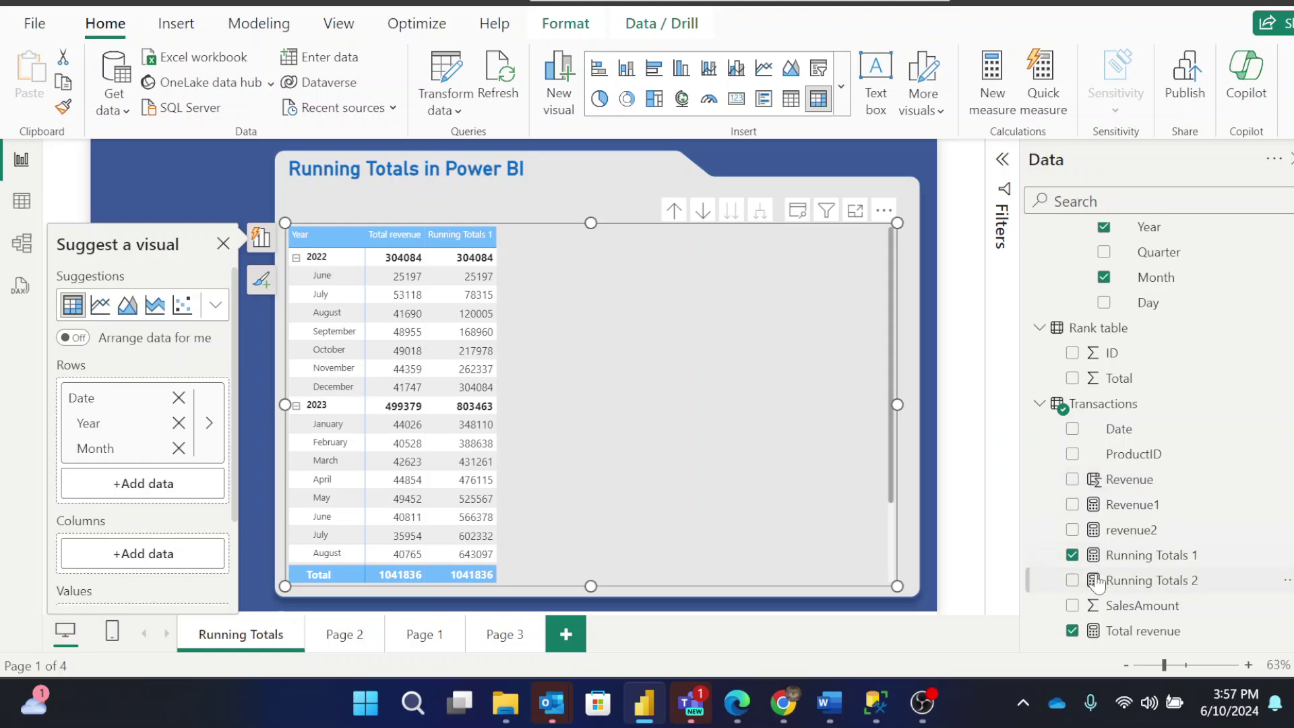
pyautogui.scroll(-1, 1096, 583)
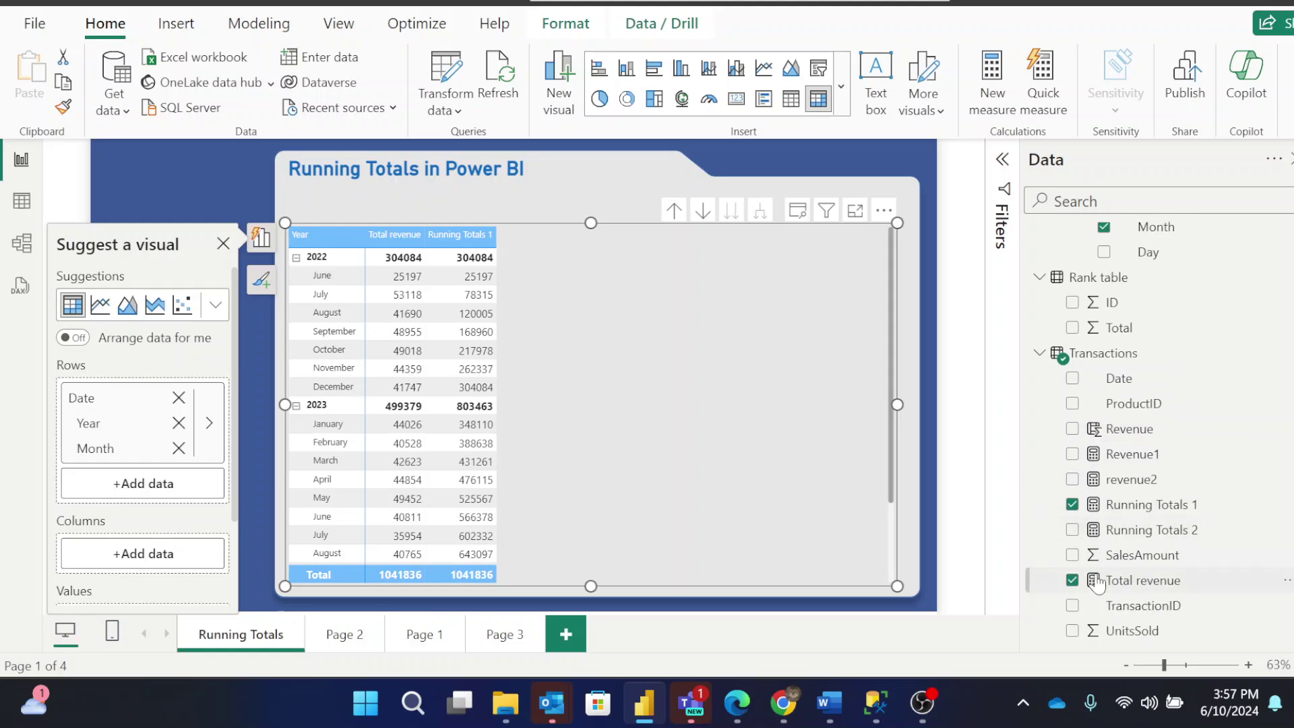
pyautogui.click(1072, 529)
pyautogui.moveTo(1076, 532); pyautogui.dragTo(802, 340)
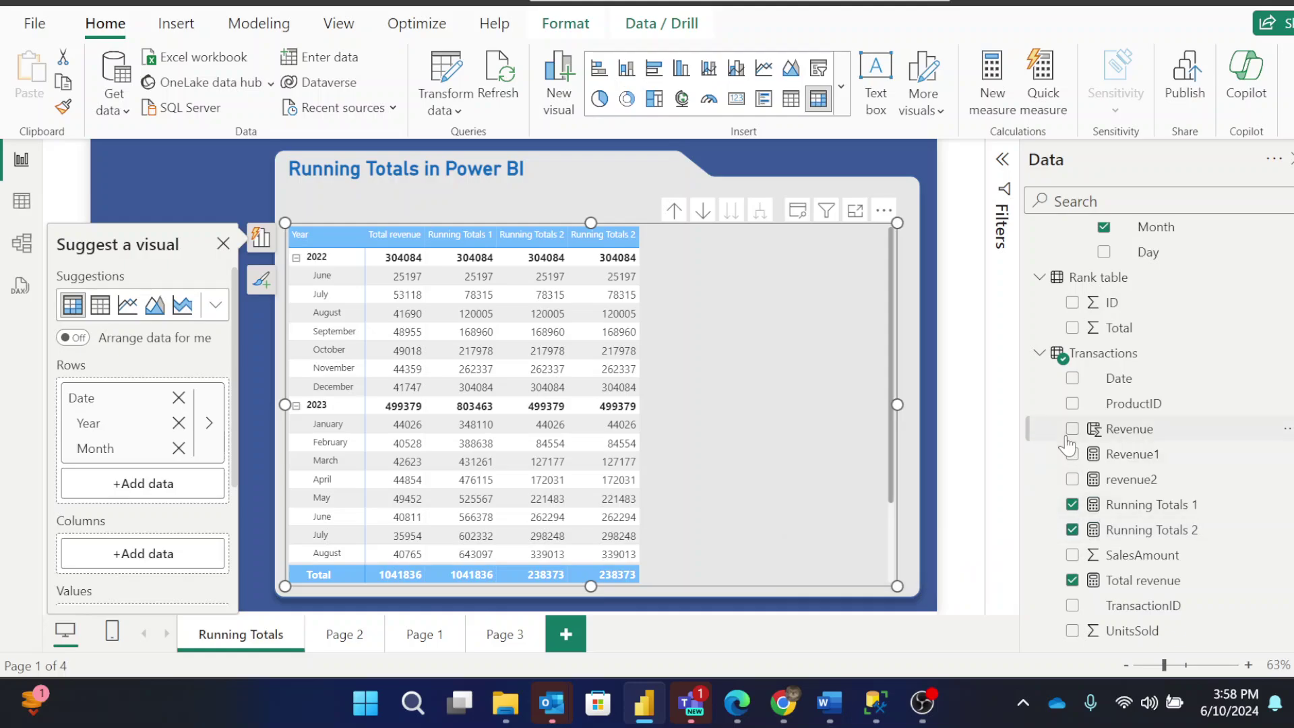
# Remove the duplicate Running Totals 2 entry from the matrix's values
pyautogui.click(1288, 177)
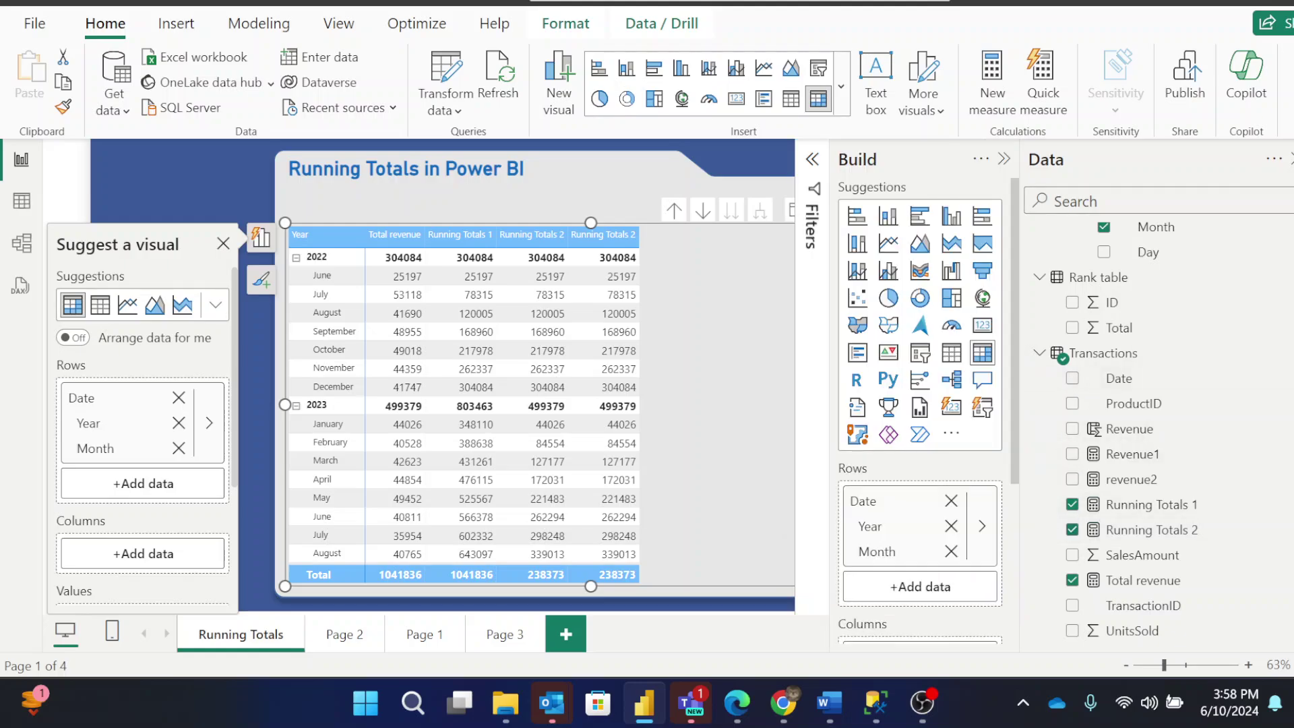
pyautogui.scroll(-3, 952, 583)
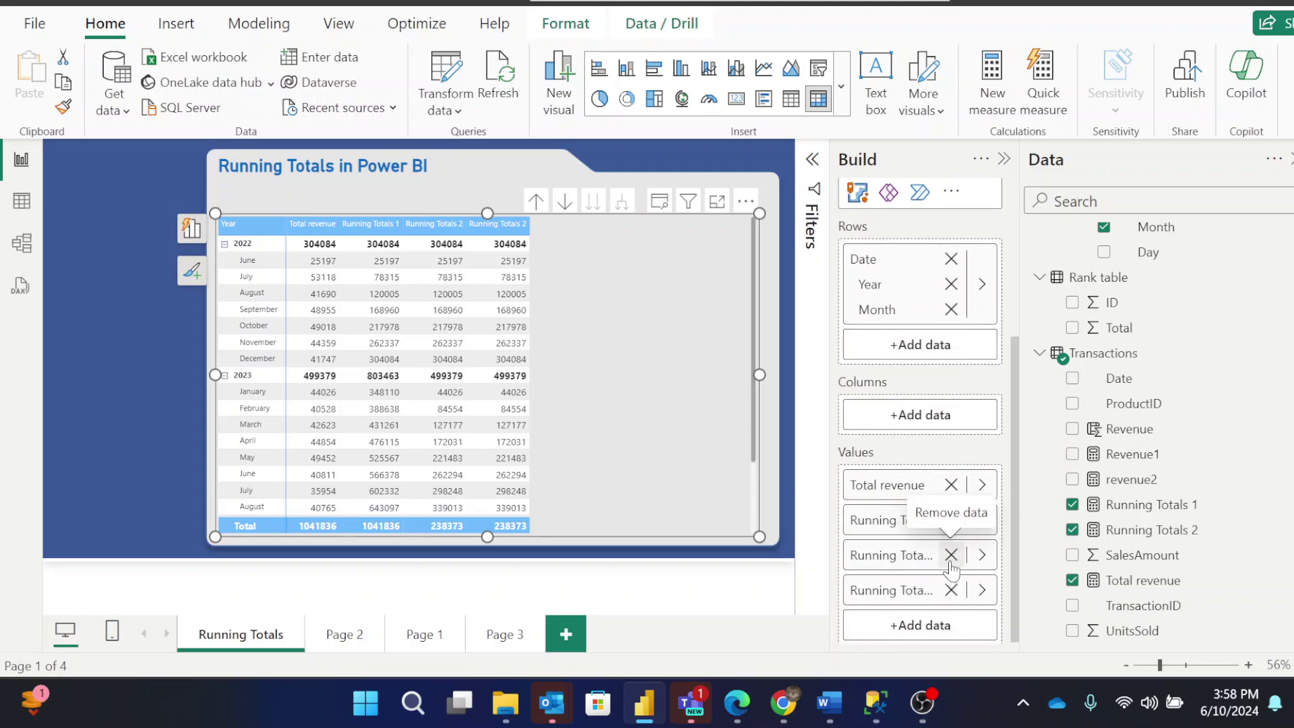
pyautogui.click(950, 556)
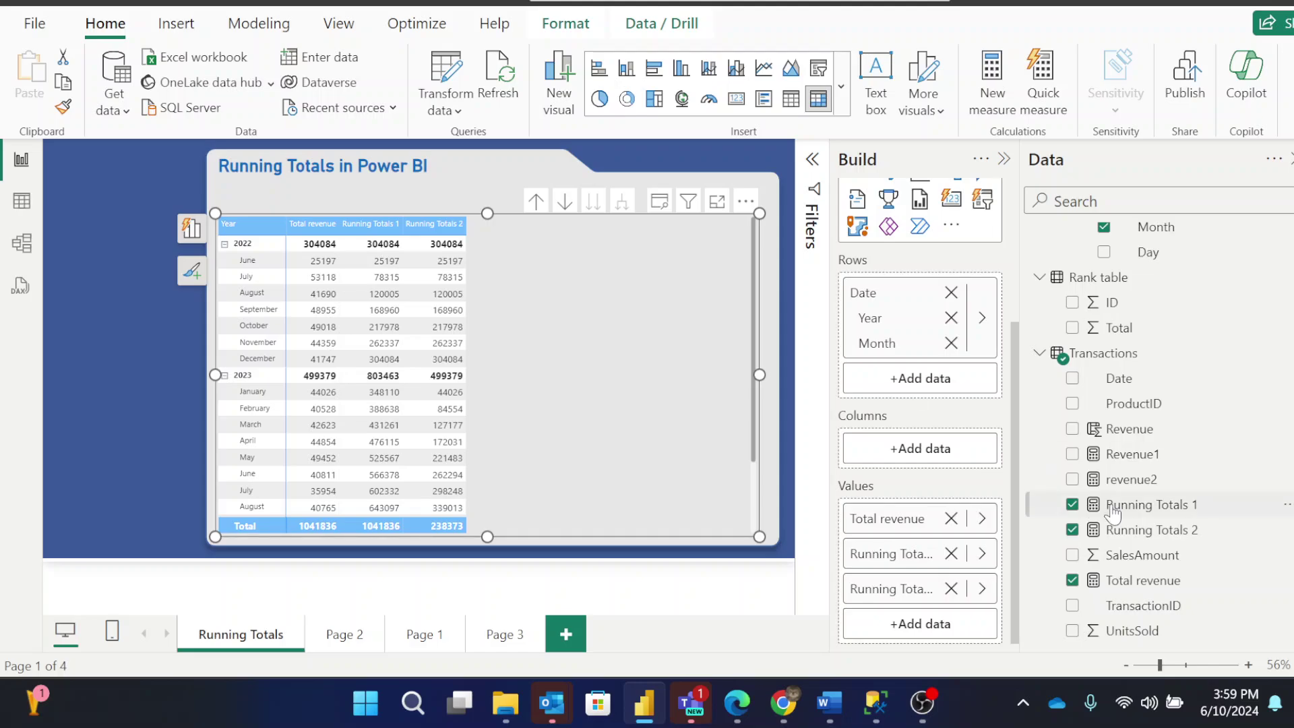
# In the Running Totals 1 formula, add a variable maxYear = YEAR(maxDate) below the maxDate line
pyautogui.click(1153, 509)
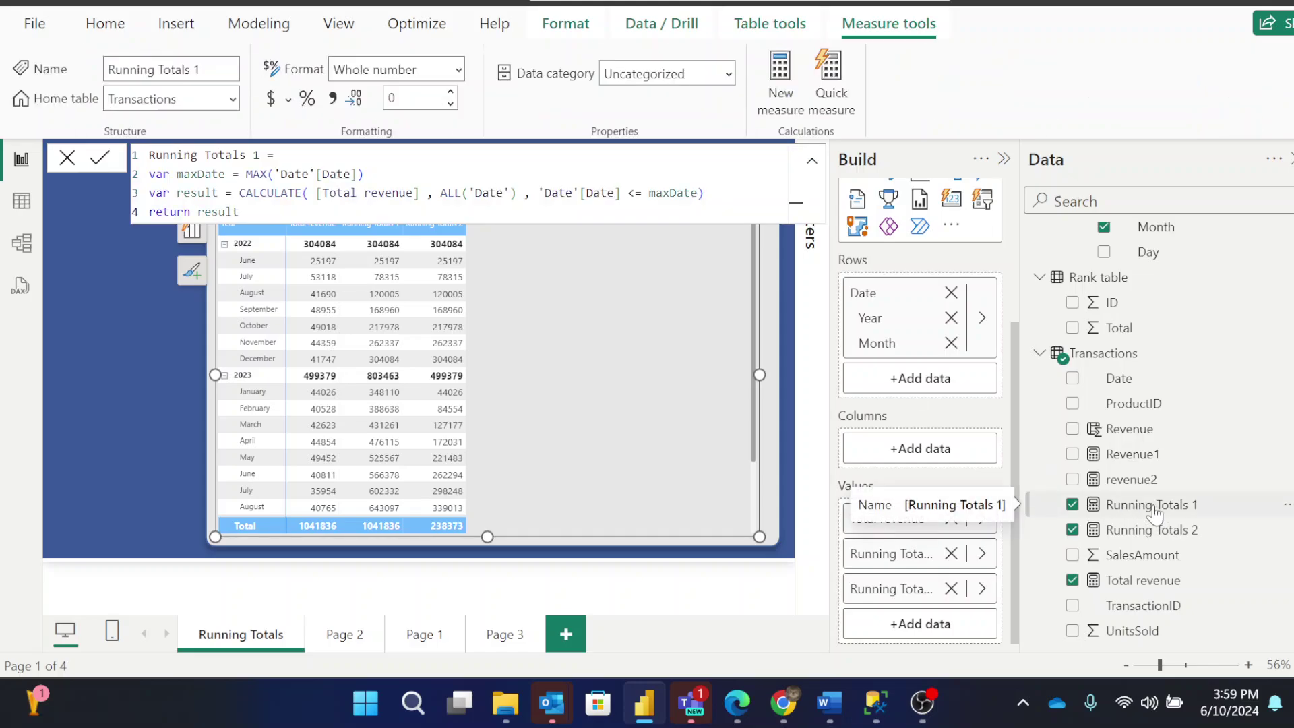
pyautogui.click(365, 174)
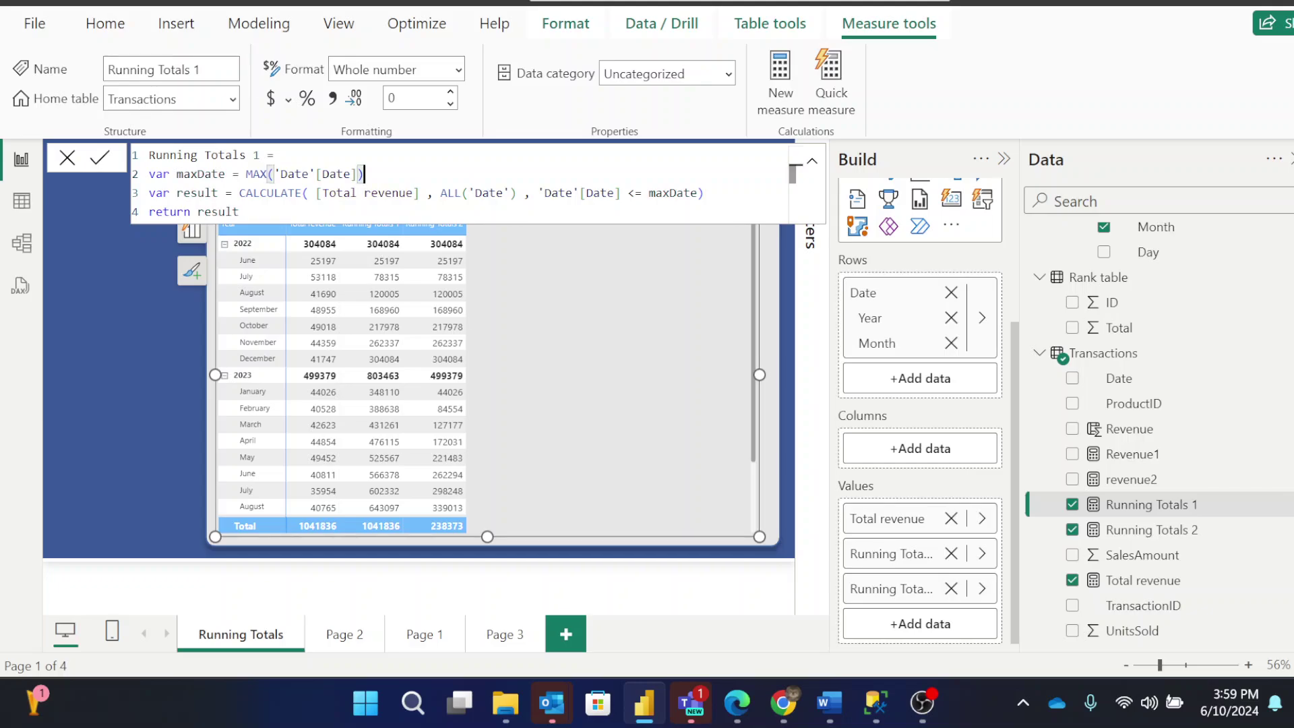
pyautogui.hotkey('shift', 'Return')
pyautogui.write('var')
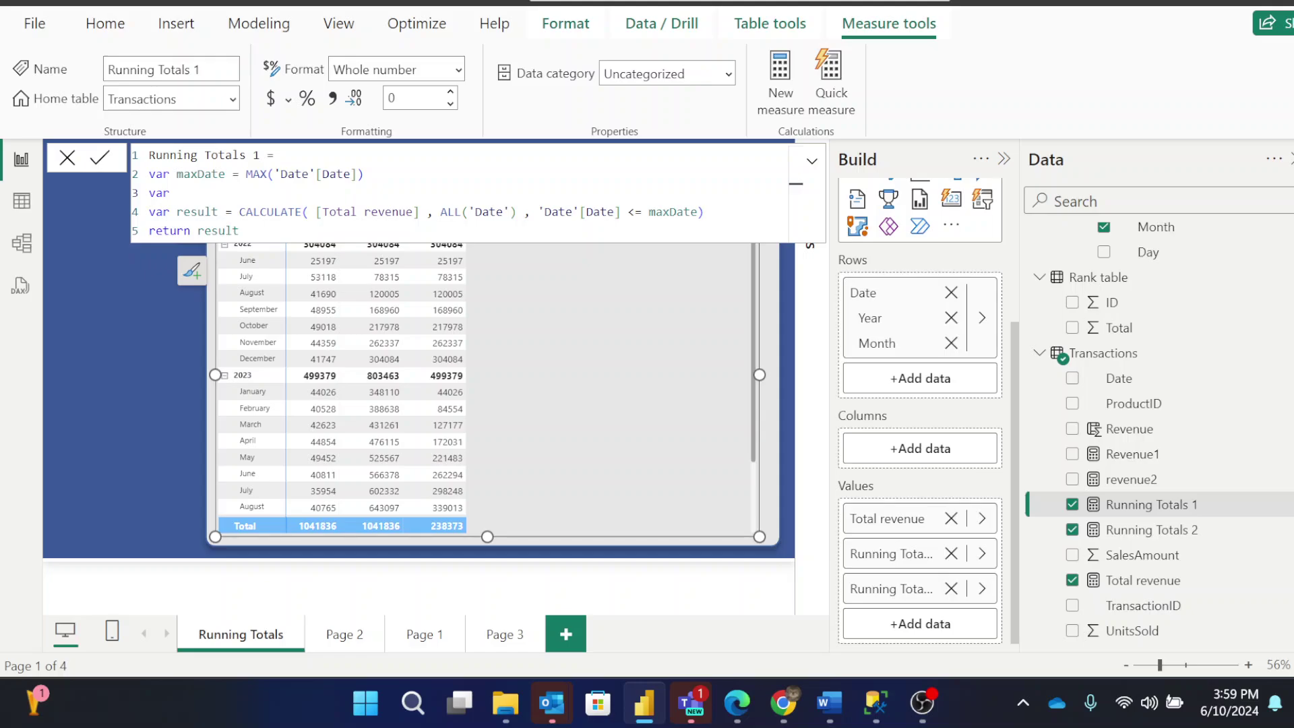
pyautogui.write(' maxYear = year')
pyautogui.press('Tab')
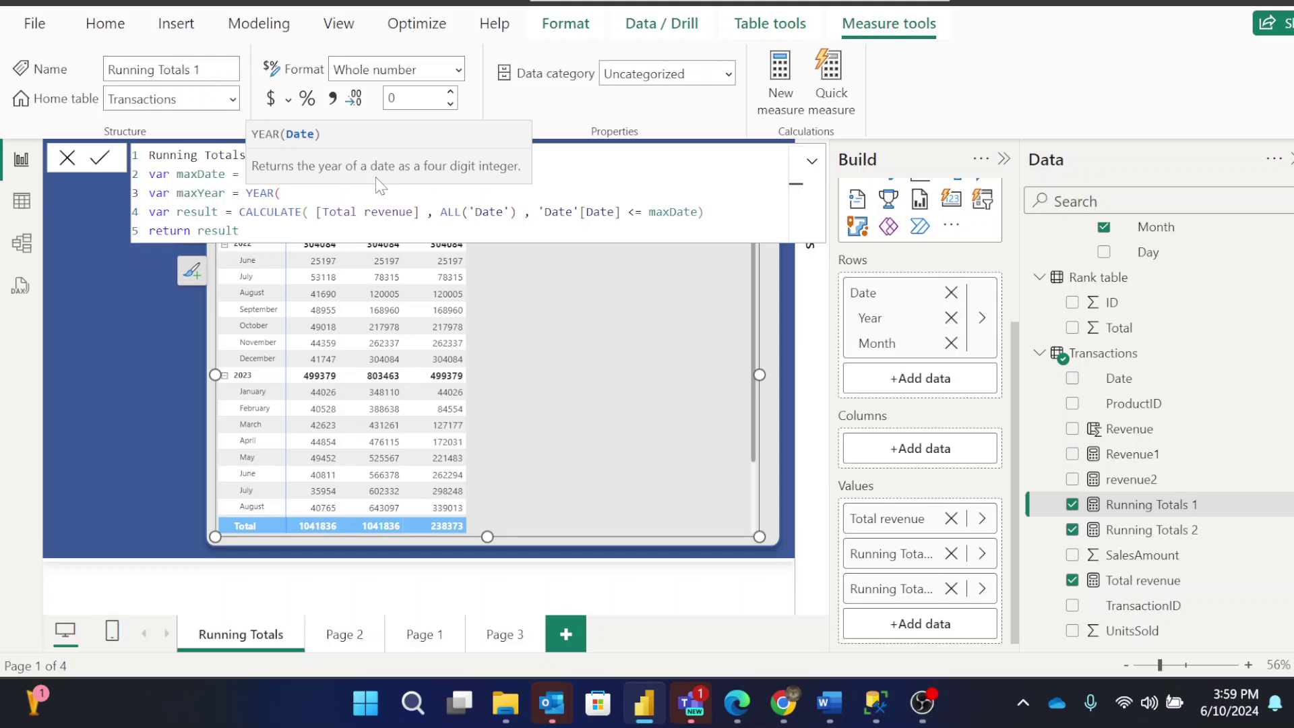
pyautogui.write('max')
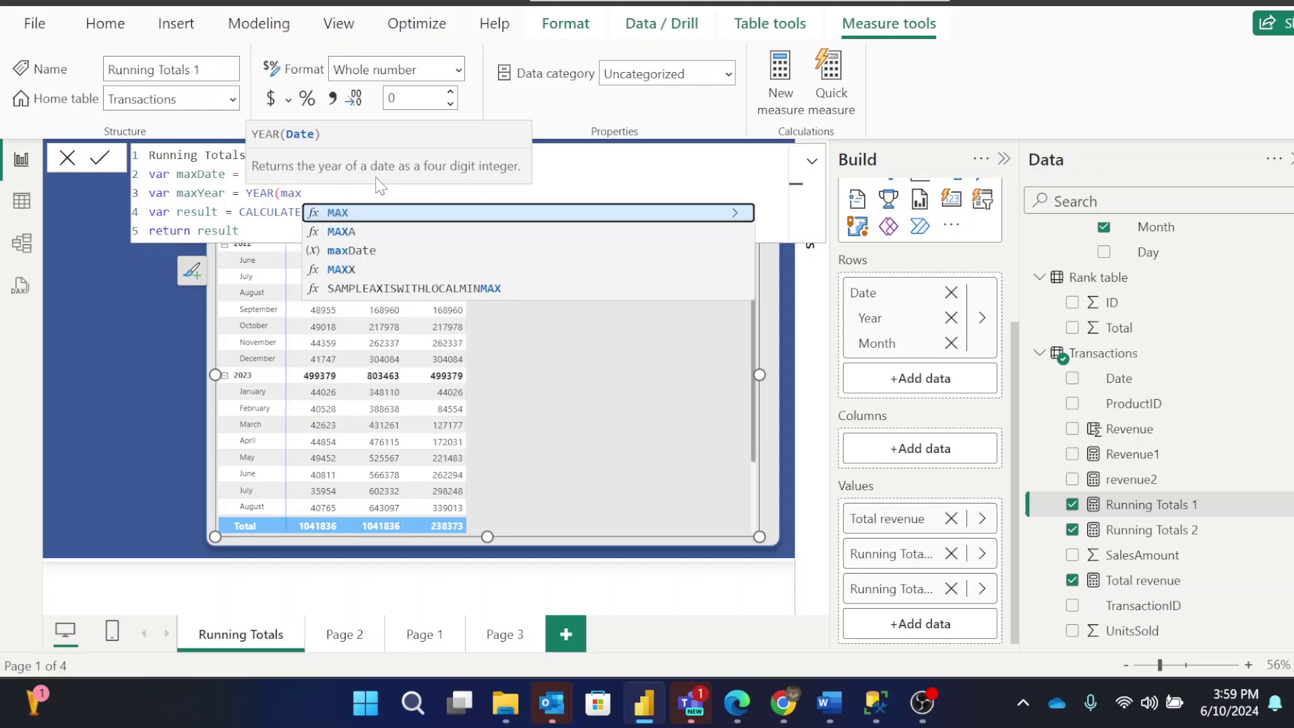
pyautogui.press('Down')
pyautogui.press('Down')
pyautogui.press('Tab')
pyautogui.write(')')
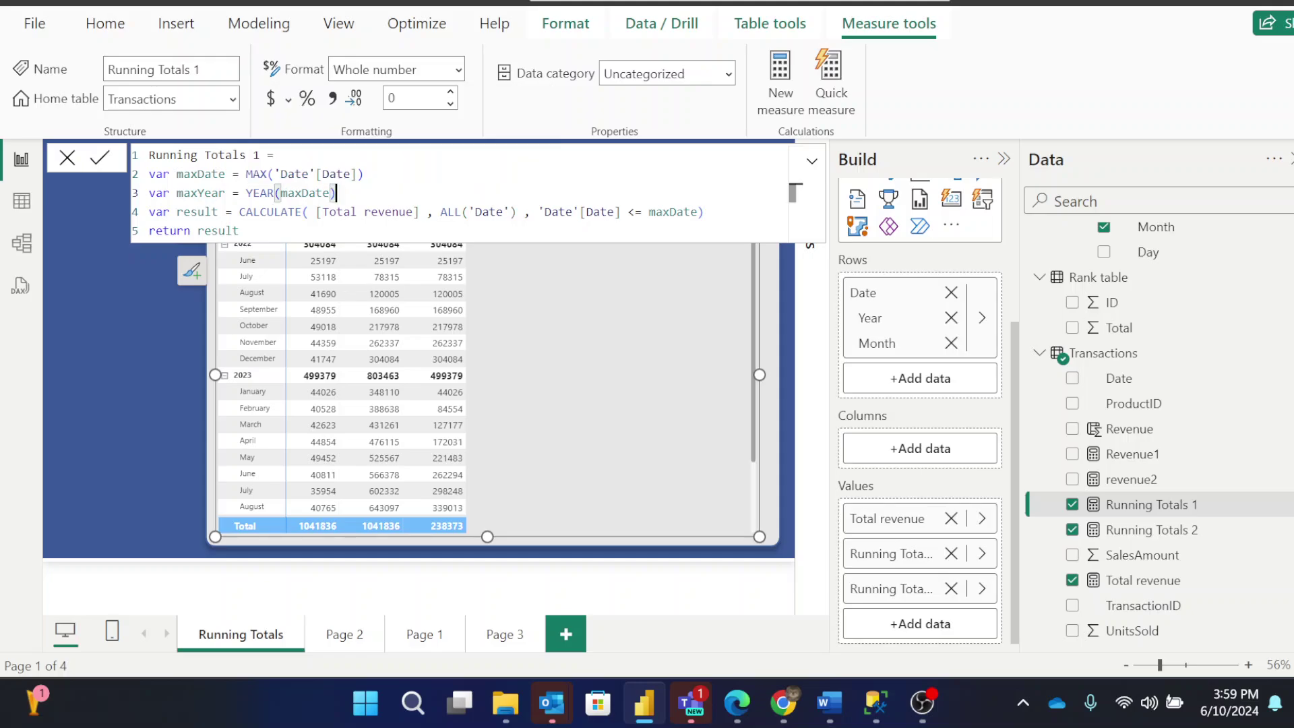
# Begin a variable minDate below maxYear as CALCULATE of MIN over 'Date'[Date]
pyautogui.press('Return')
pyautogui.write('var ')
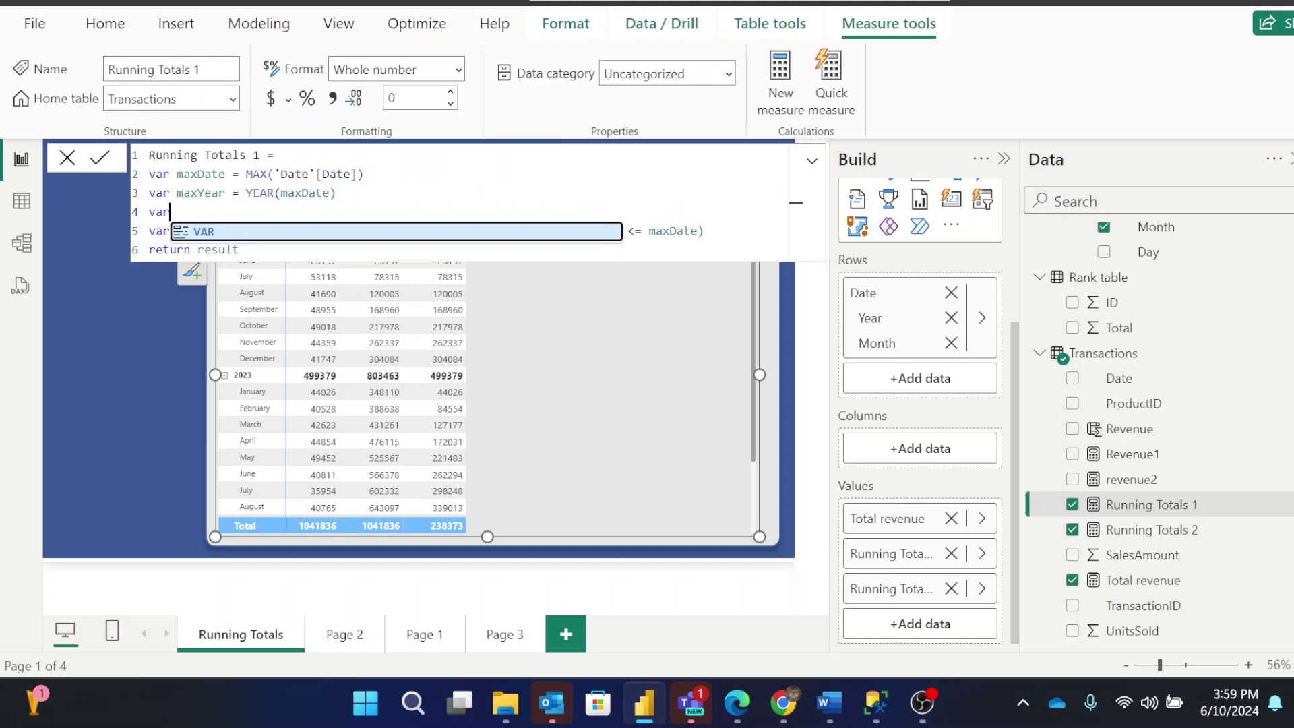
pyautogui.write('min')
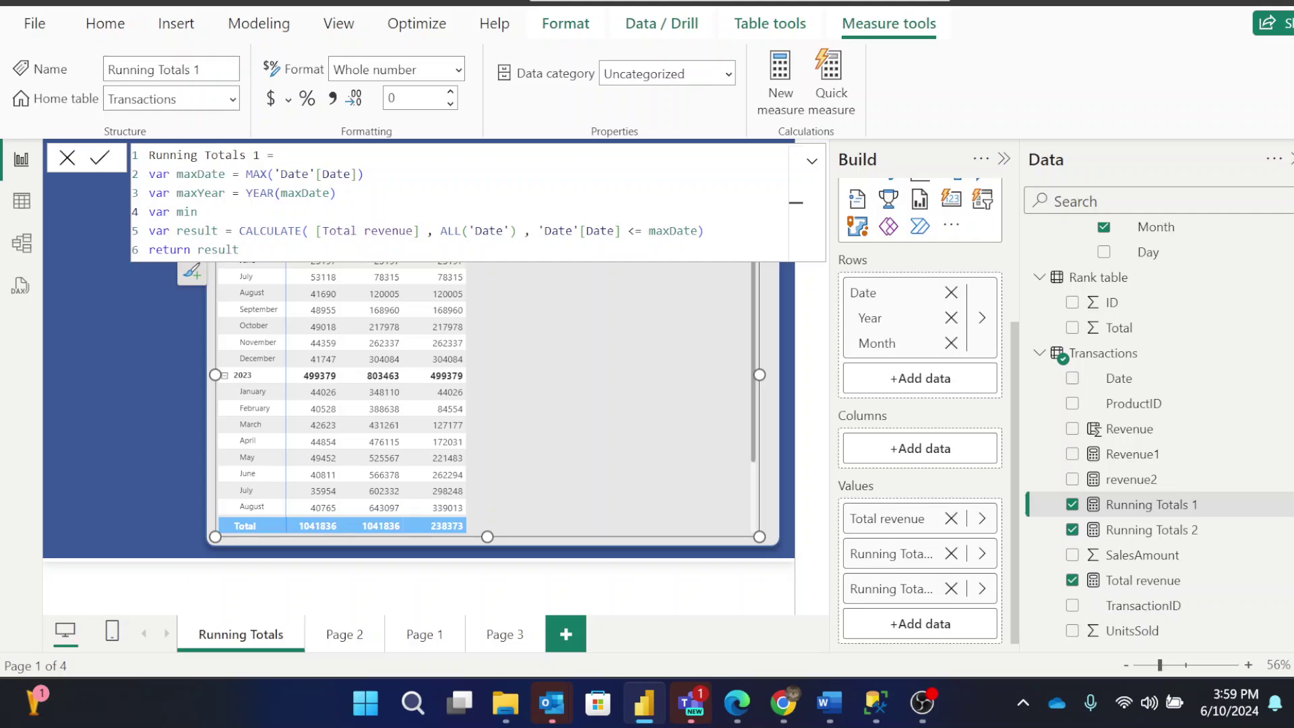
pyautogui.write('Date = CALC')
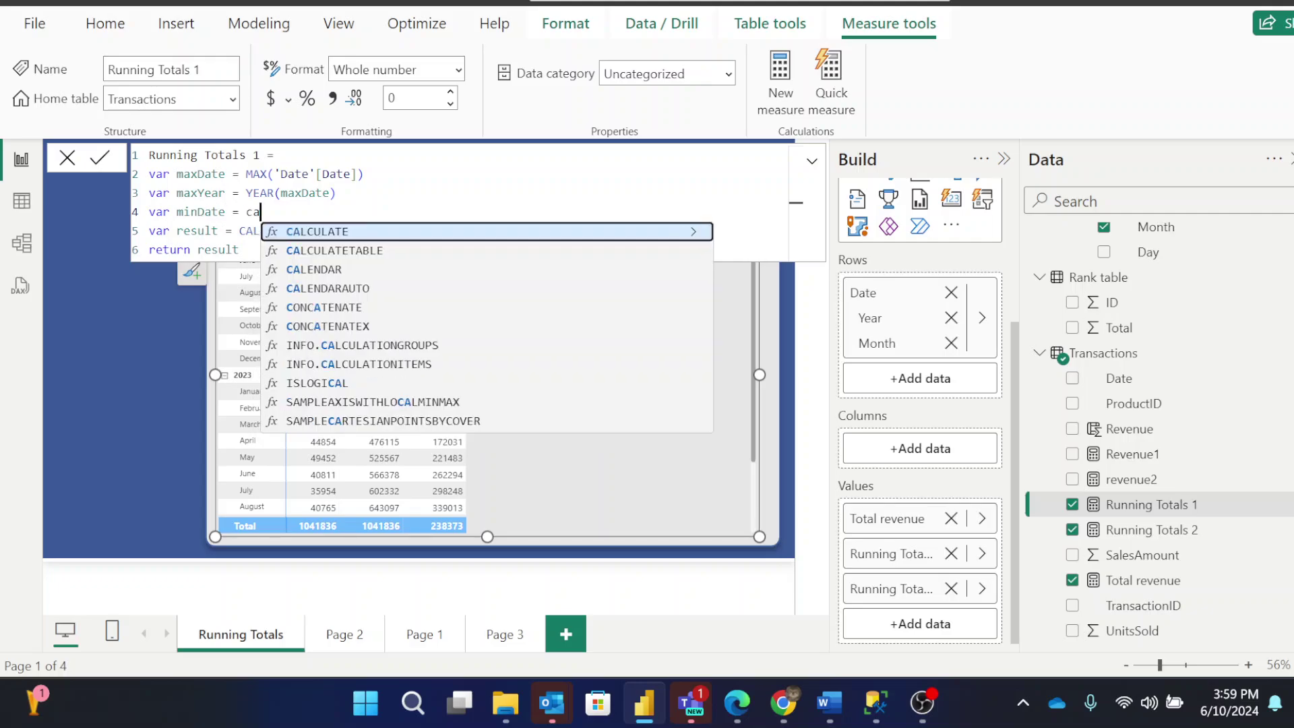
pyautogui.press('Tab')
pyautogui.write('min')
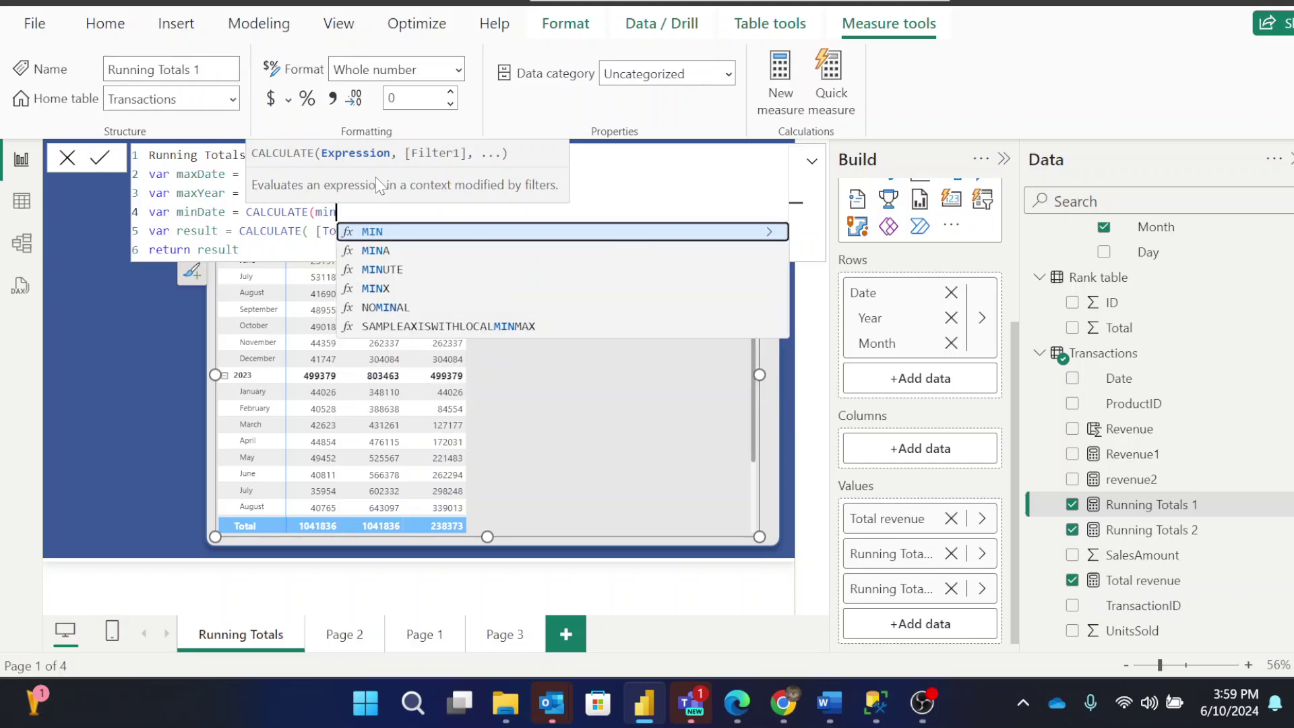
pyautogui.press('Tab')
pyautogui.write('date')
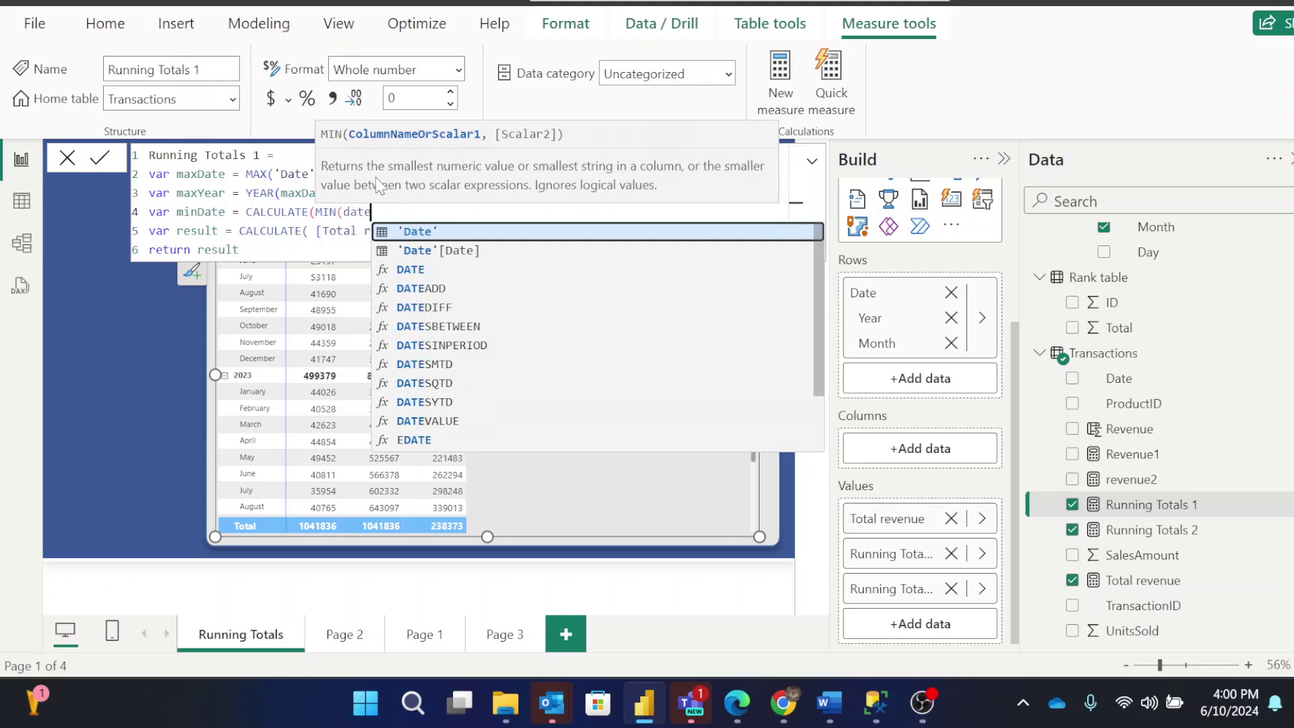
pyautogui.press('Down')
pyautogui.press('Tab')
# Close the MIN expression and add ALL('Date') as the first filter of the minDate CALCULATE
pyautogui.write(') , all')
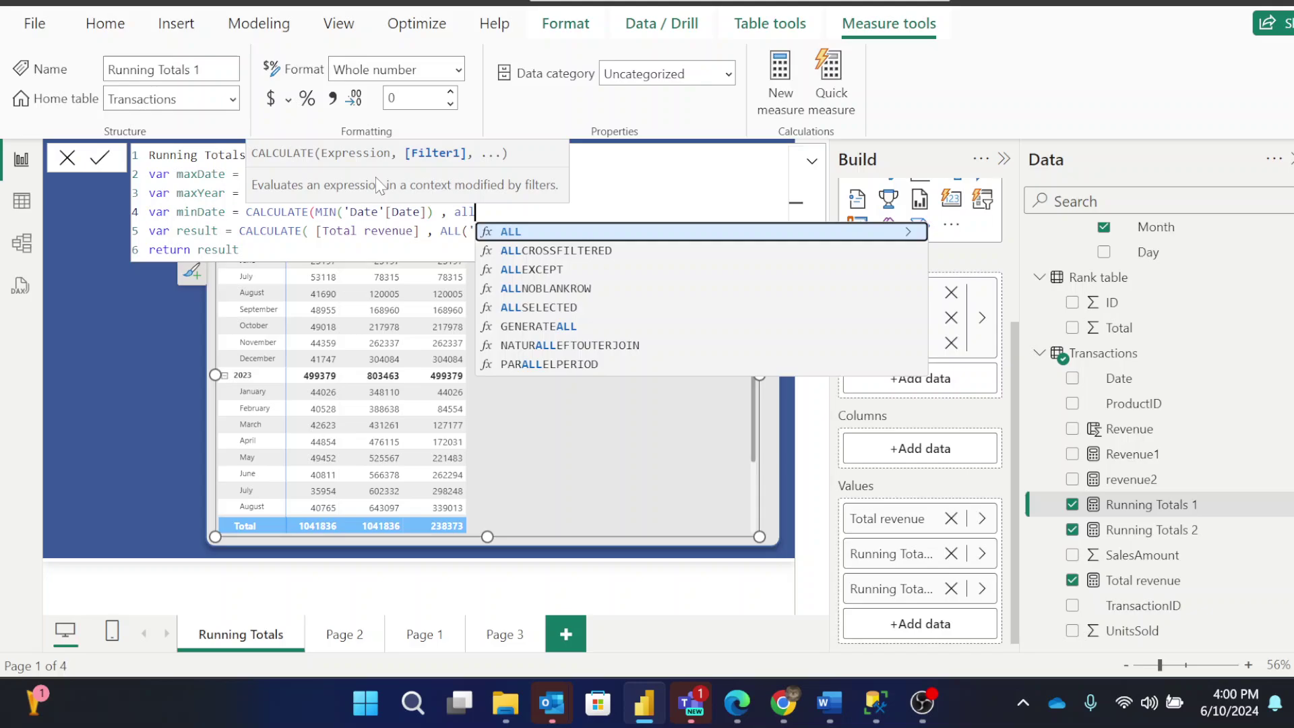
pyautogui.press('Tab')
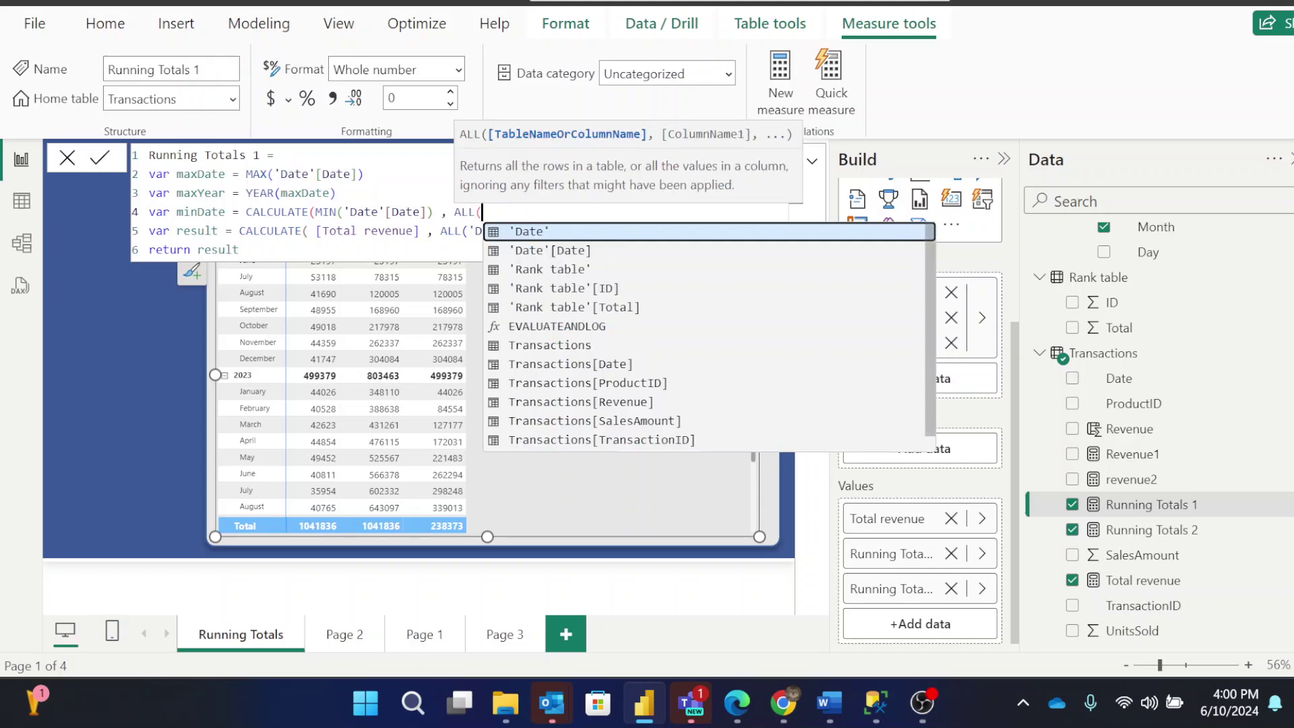
pyautogui.press('Tab')
pyautogui.write(')')
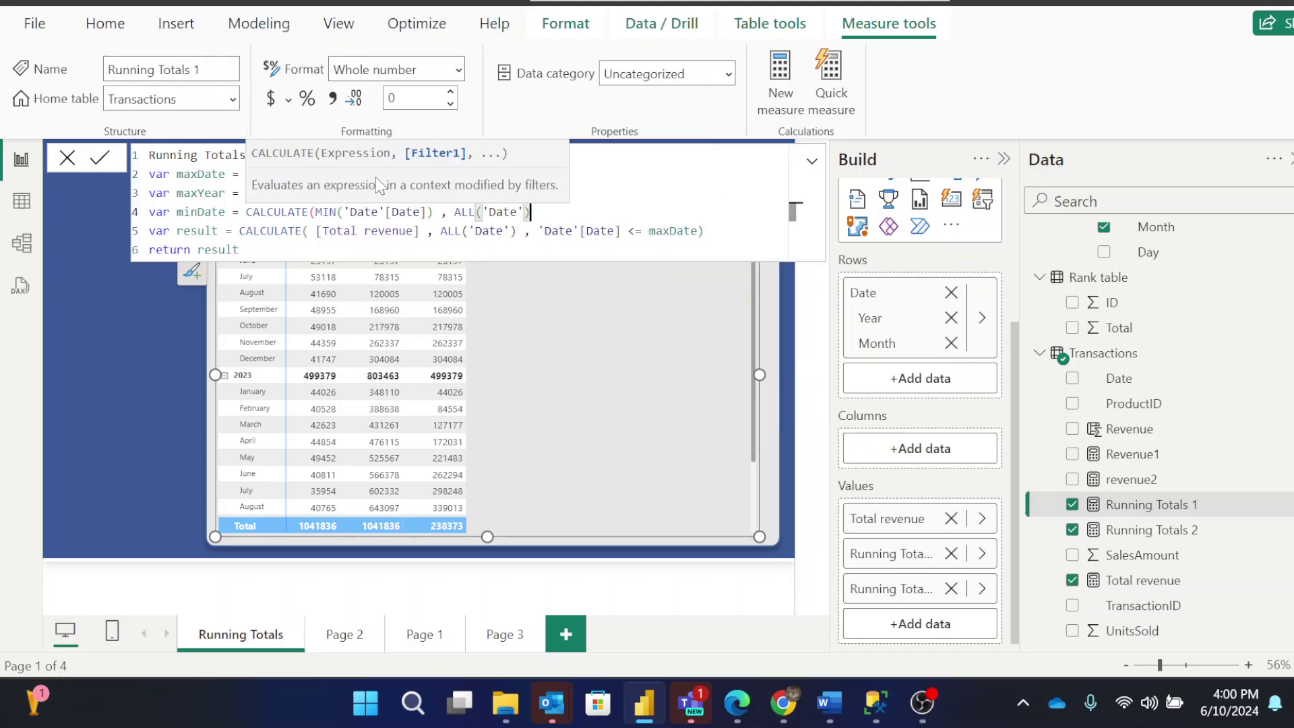
# Add YEAR('Date'[Date]) as the left side of a second filter in the minDate CALCULATE
pyautogui.write(' ,')
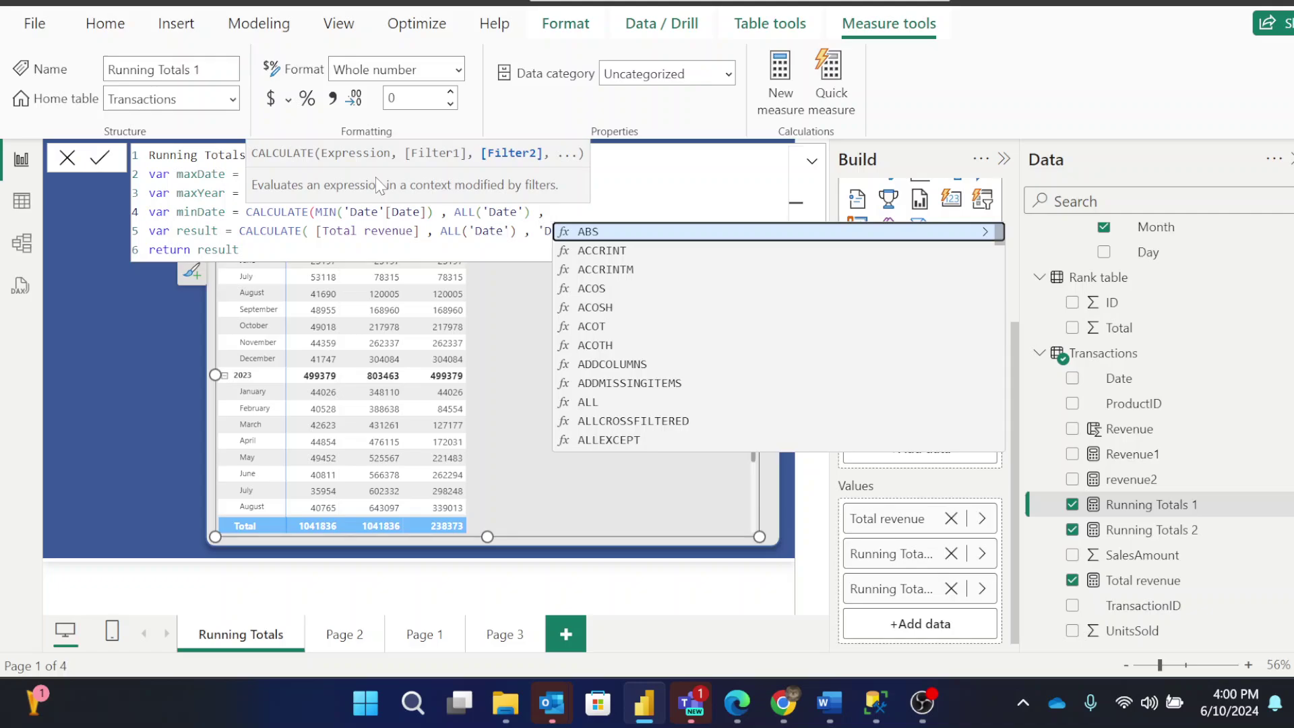
pyautogui.write(' year')
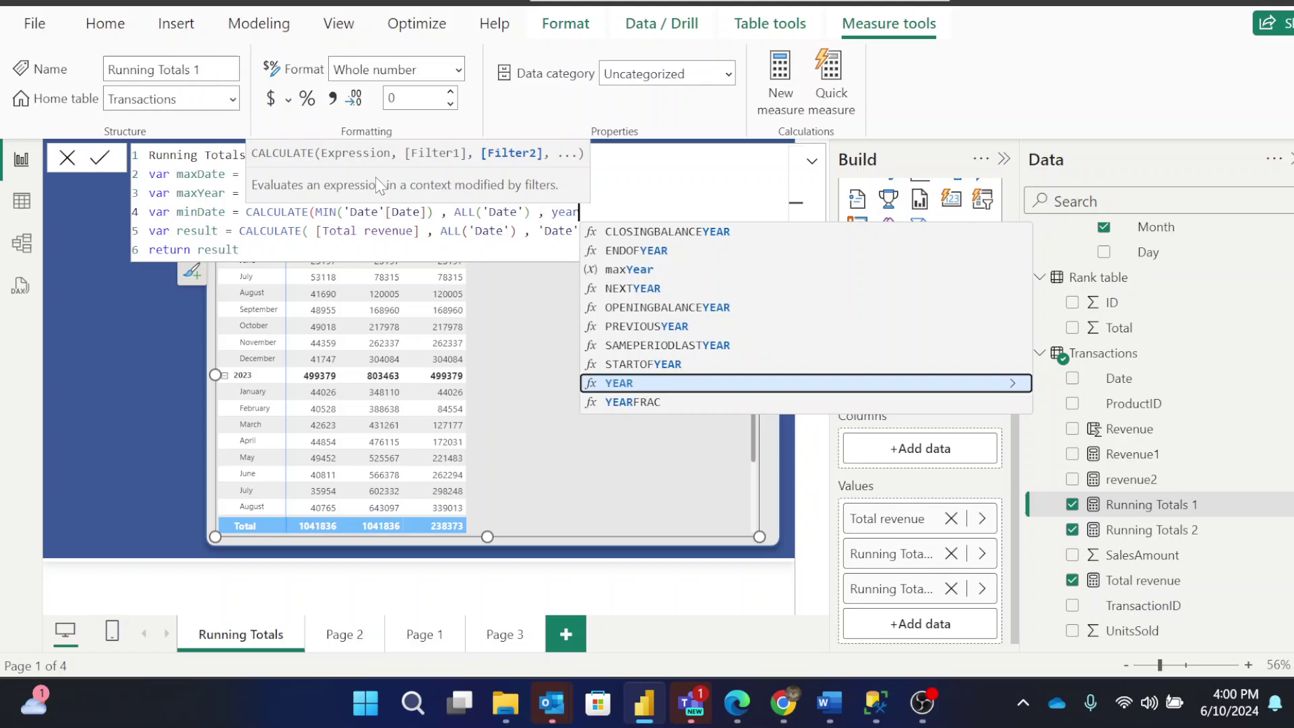
pyautogui.press('Tab')
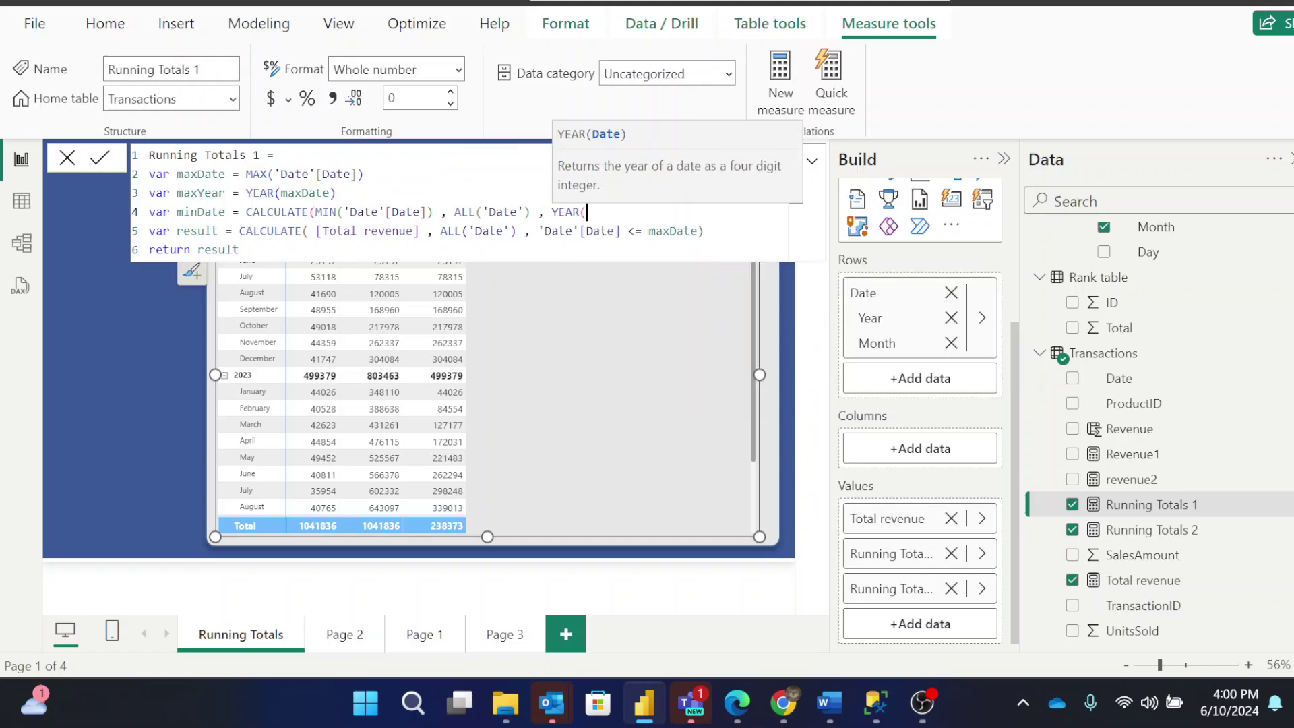
pyautogui.write('date')
pyautogui.press('Down')
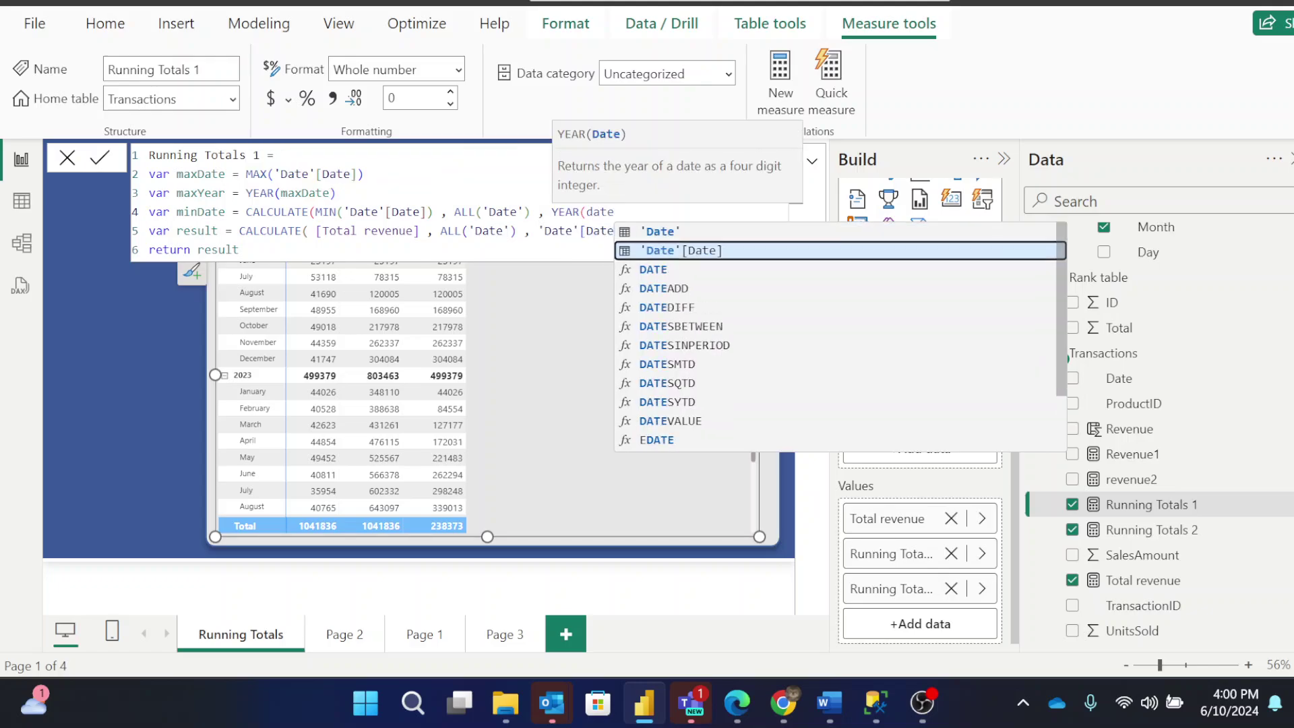
pyautogui.press('Tab')
pyautogui.write(')')
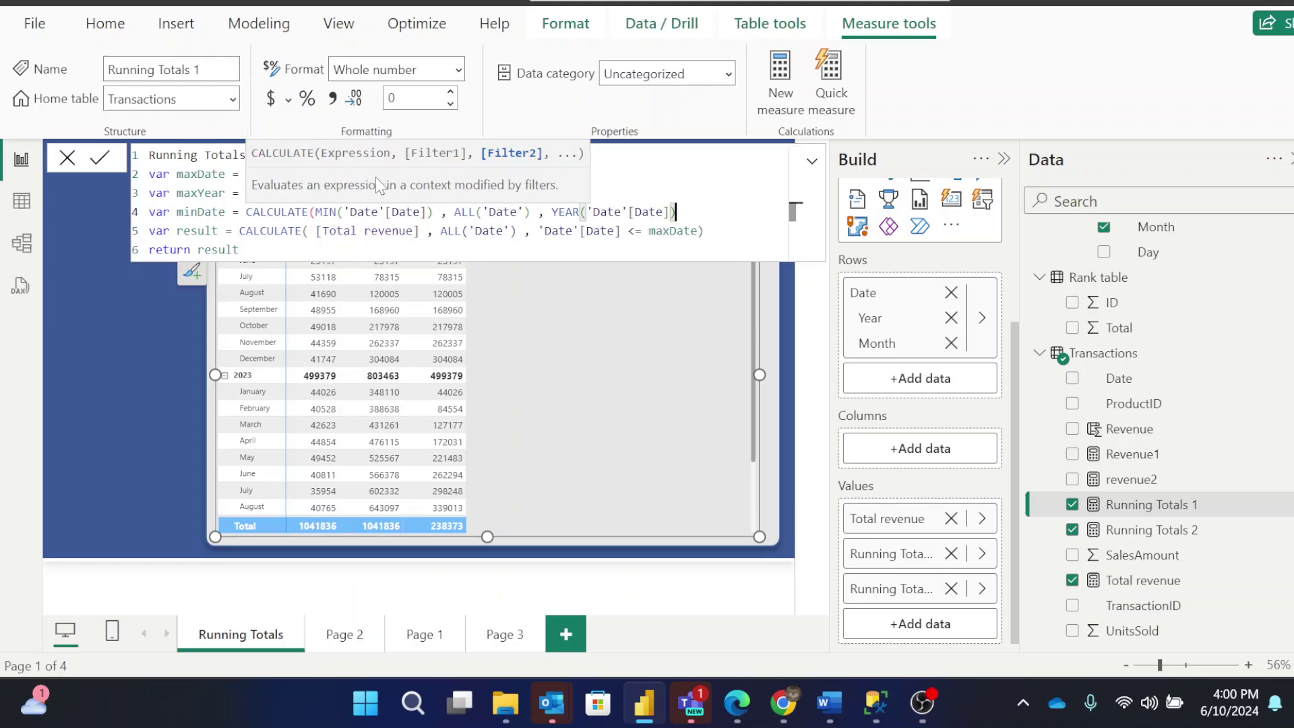
# Set the YEAR filter equal to the maxYear variable and close the minDate CALCULATE
pyautogui.write(' = max')
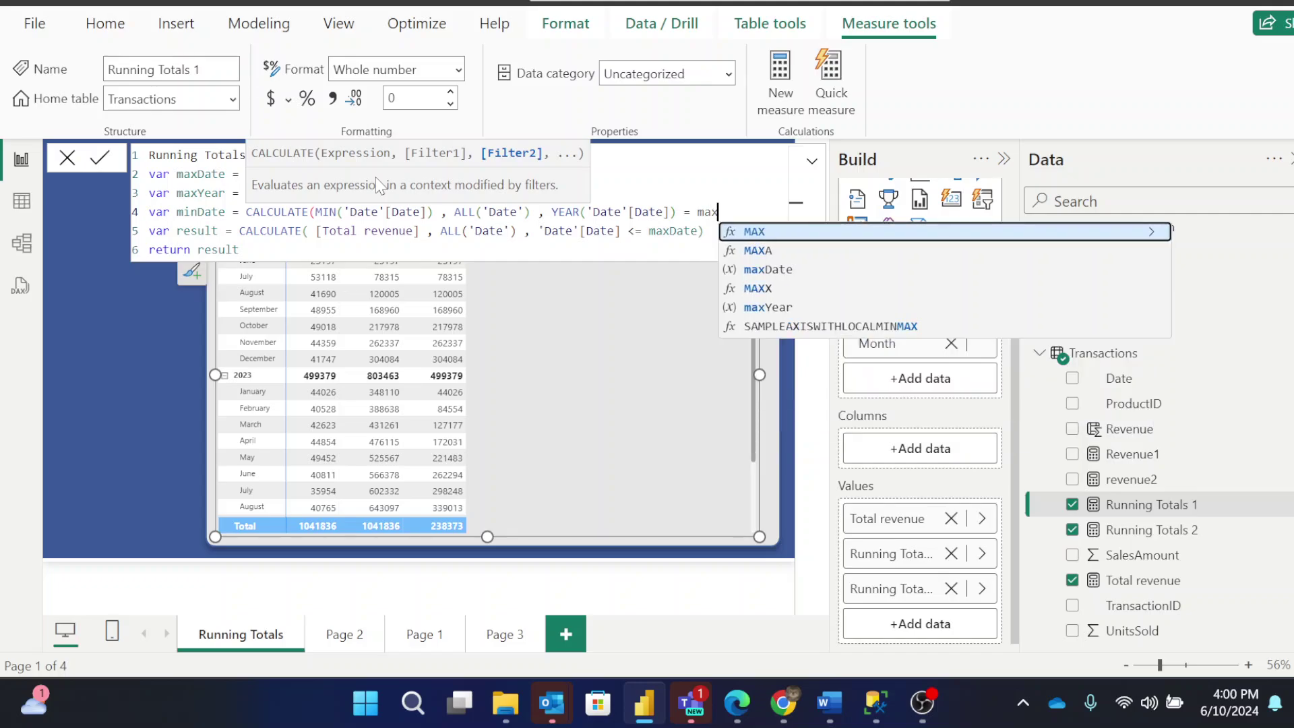
pyautogui.press('Down')
pyautogui.press('Down')
pyautogui.press('Down')
pyautogui.press('Down')
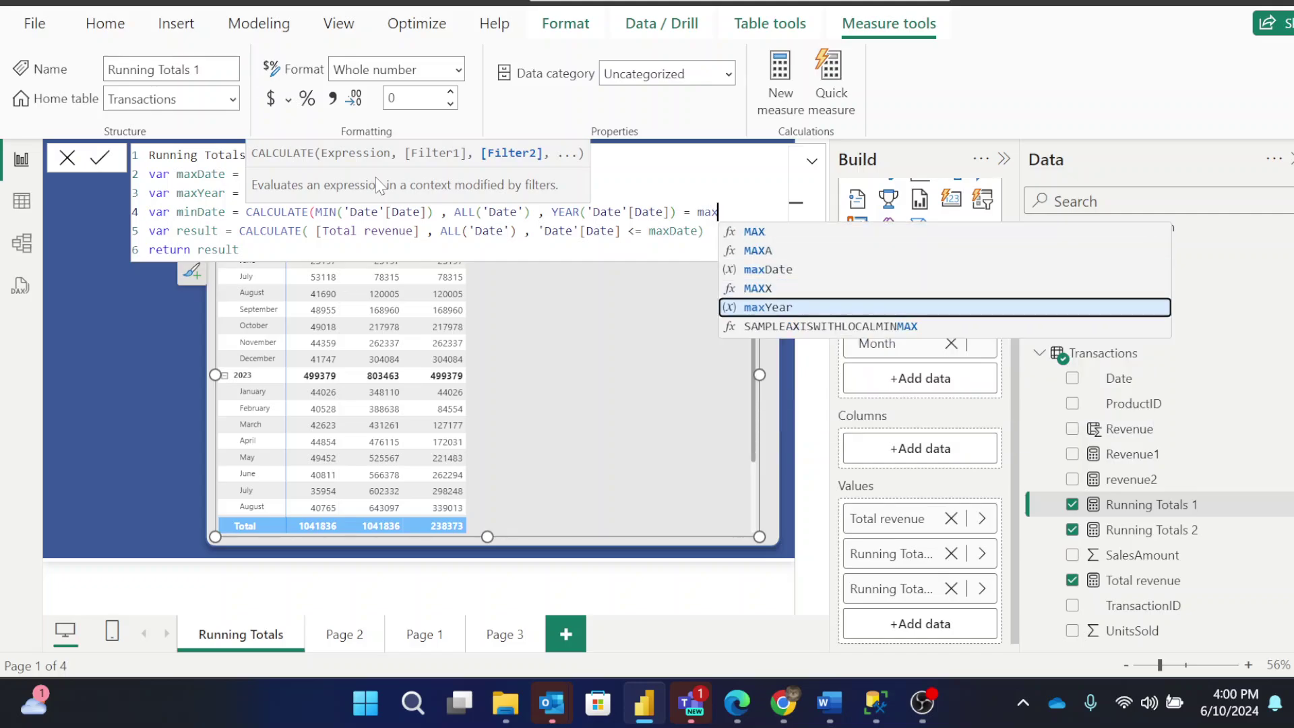
pyautogui.press('Tab')
pyautogui.write(')')
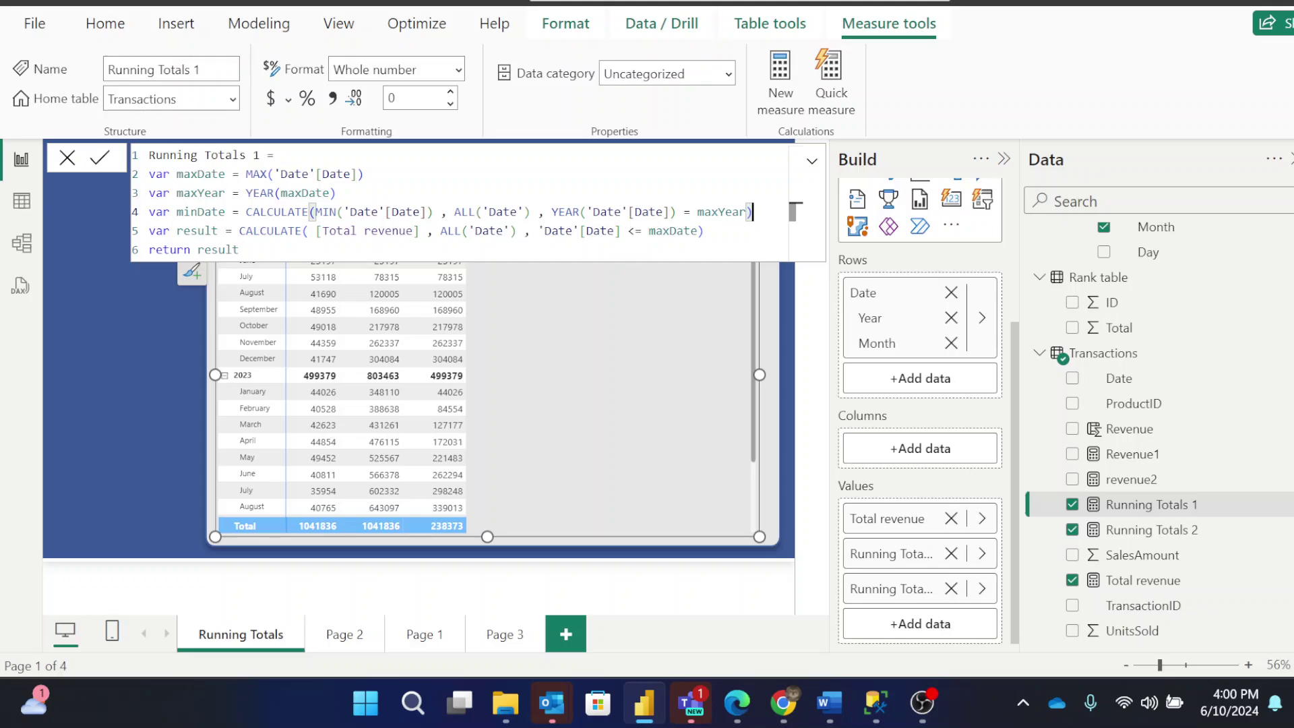
# In the result variable's CALCULATE, insert a 'Date'[Date] reference ahead of the existing maxDate condition
pyautogui.click(539, 230)
pyautogui.press('Left')
pyautogui.write('da')
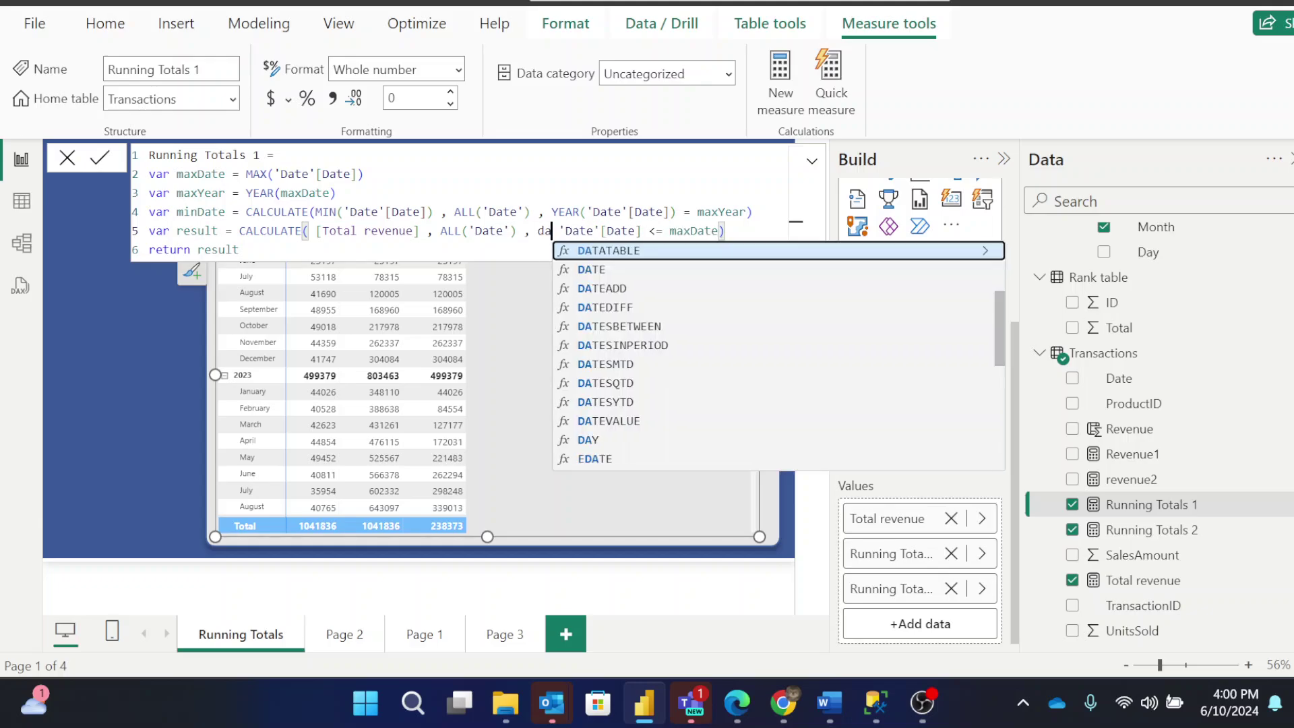
pyautogui.write('te')
pyautogui.press('Down')
pyautogui.press('Tab')
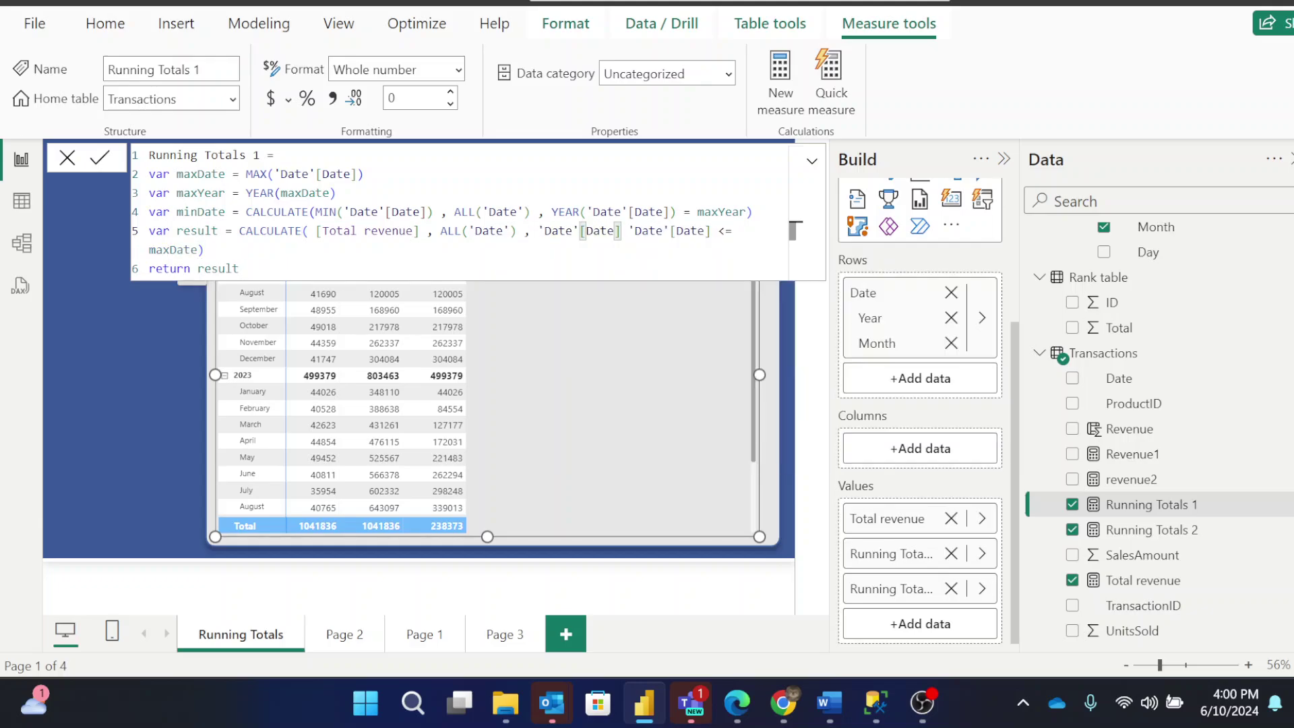
# Complete the inserted condition as >= minDate, join it to the maxDate condition with &&, and commit the Running Totals 1 formula
pyautogui.write('>= ')
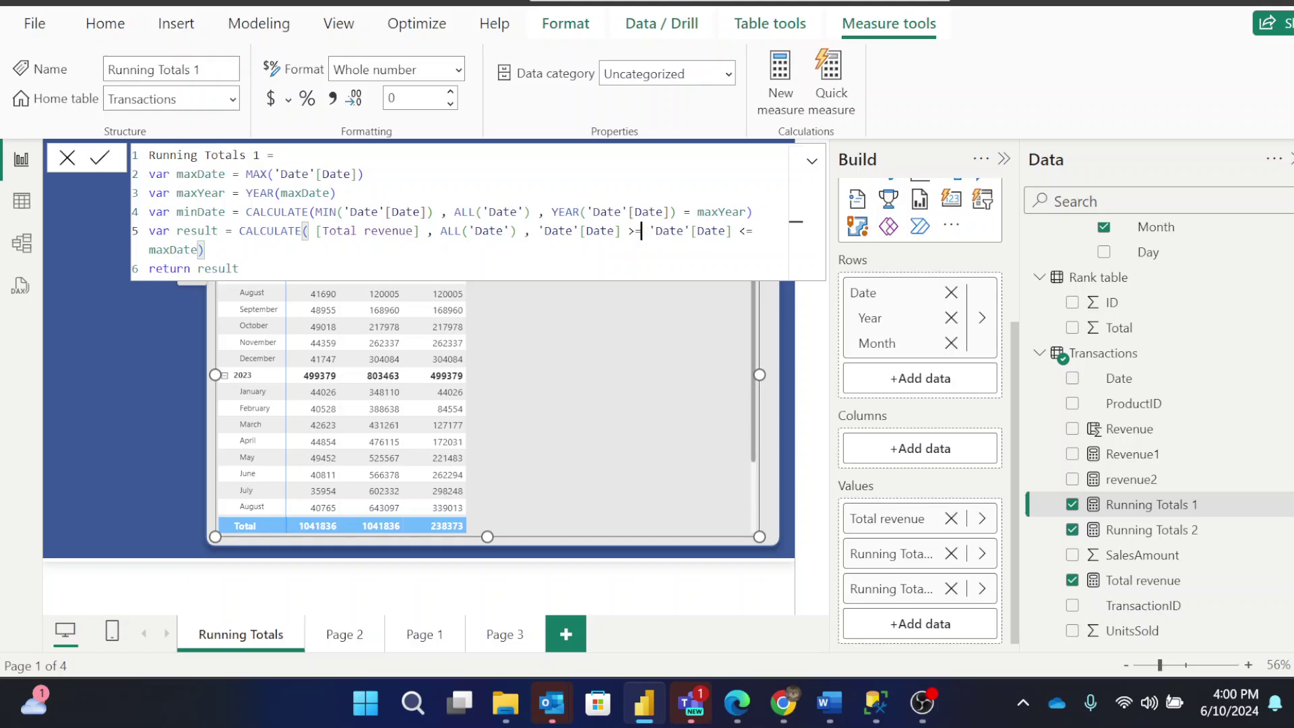
pyautogui.write('min')
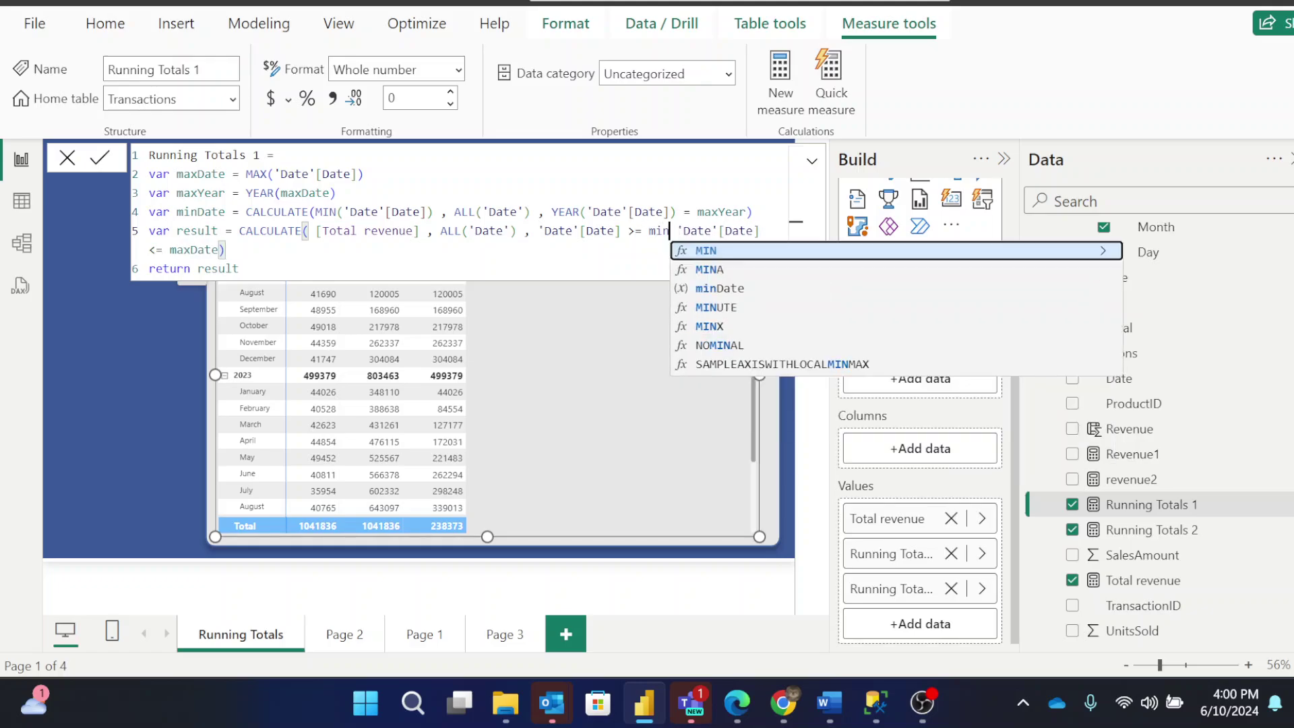
pyautogui.press('Down')
pyautogui.press('Tab')
pyautogui.write('&&')
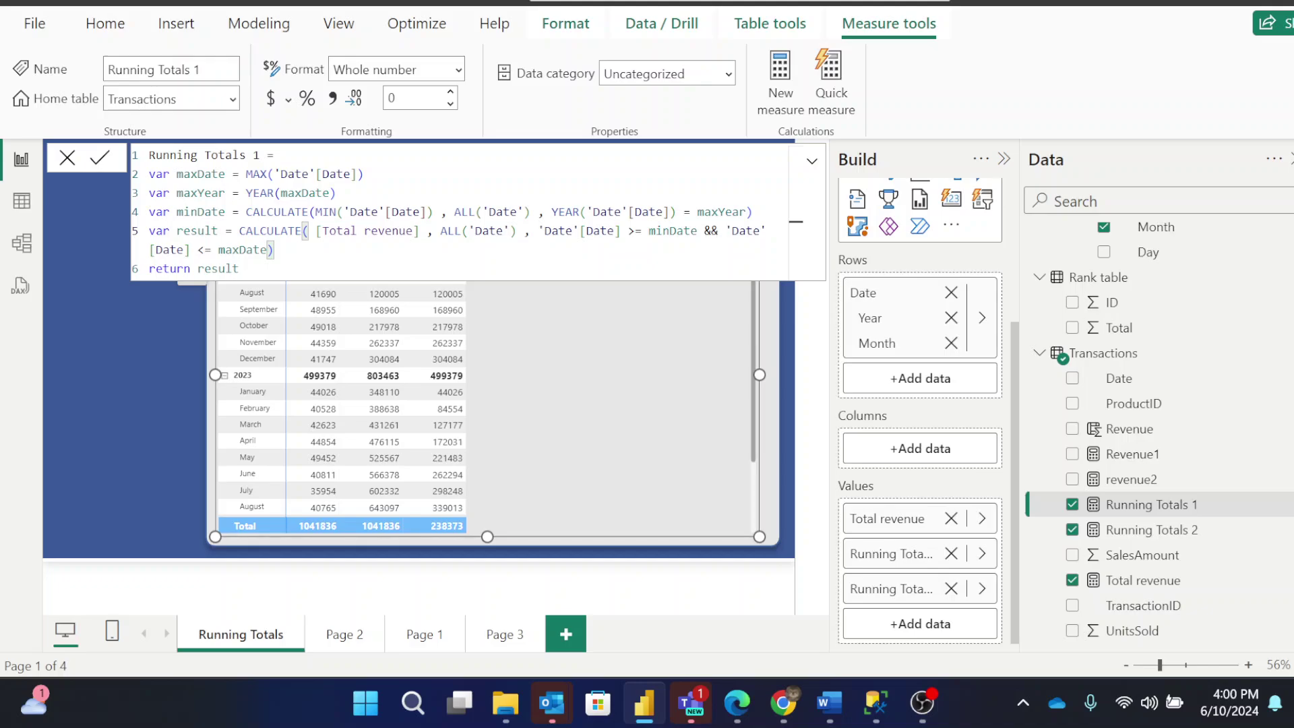
pyautogui.click(233, 269)
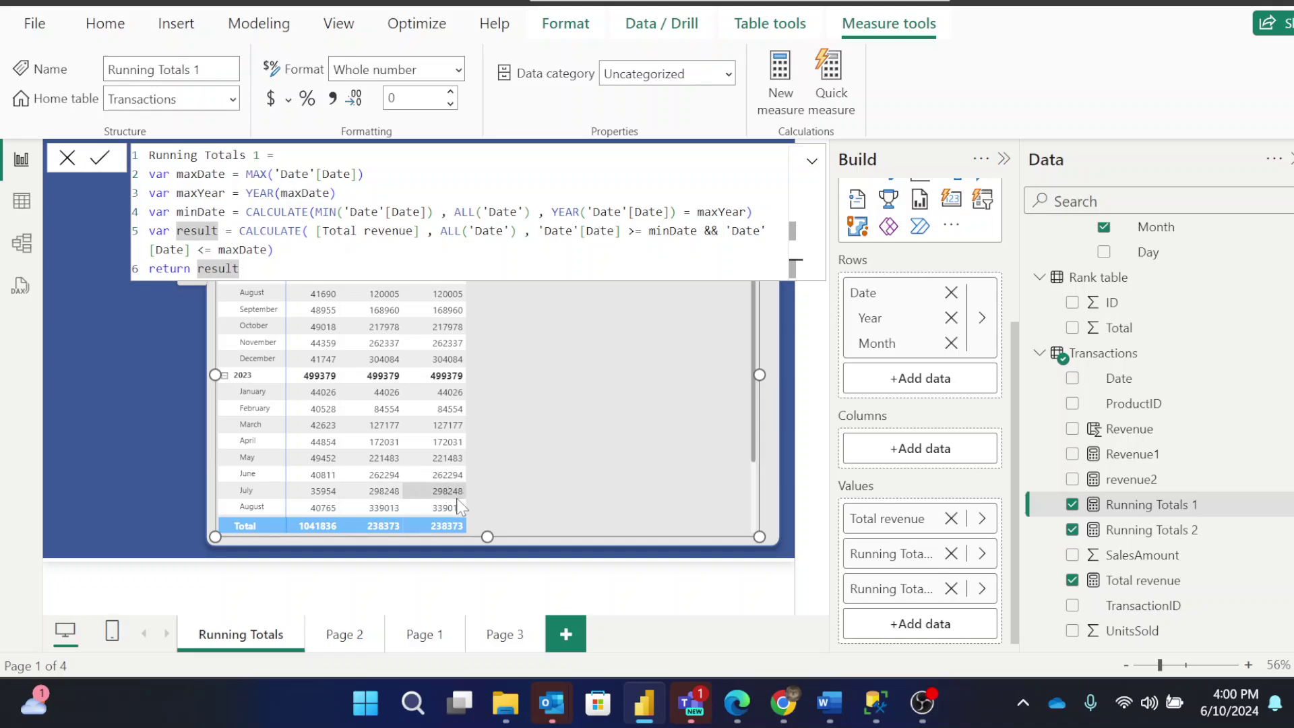
pyautogui.click(67, 158)
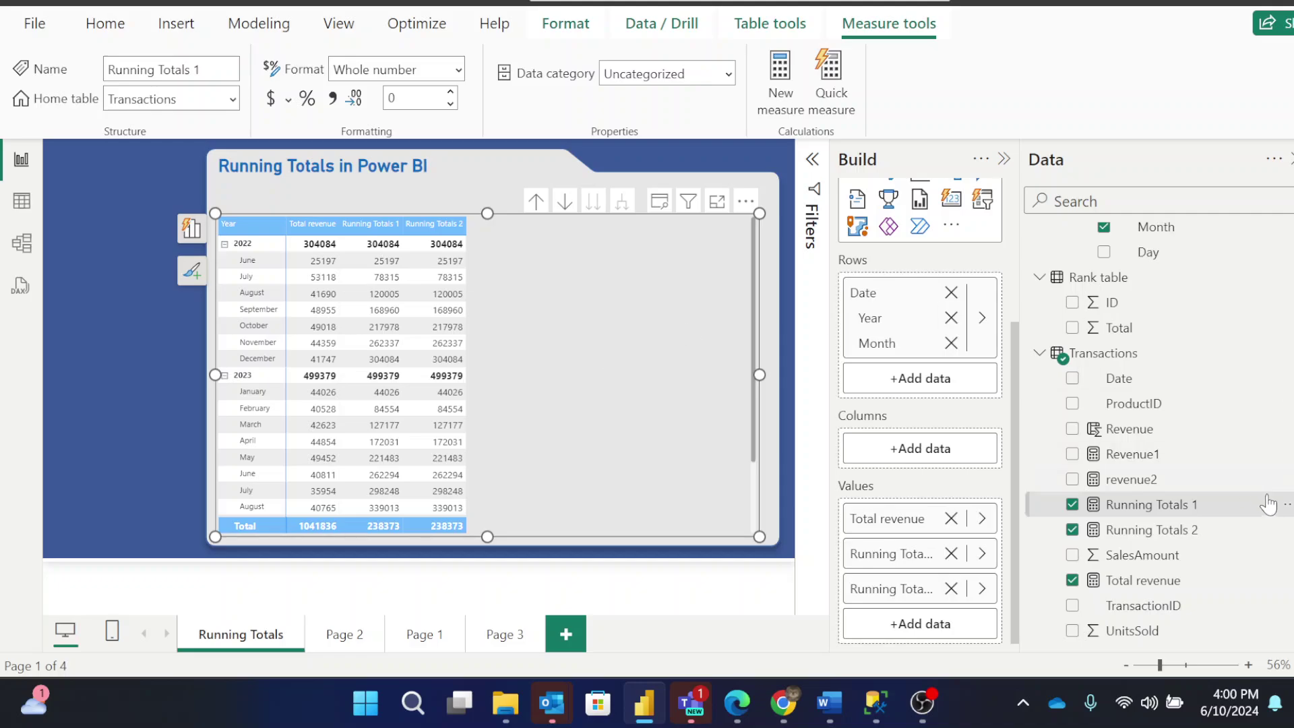
# Create a new measure in the Transactions table named Running Totals 3 and begin its formula with TOTALYTD
pyautogui.click(1285, 366)
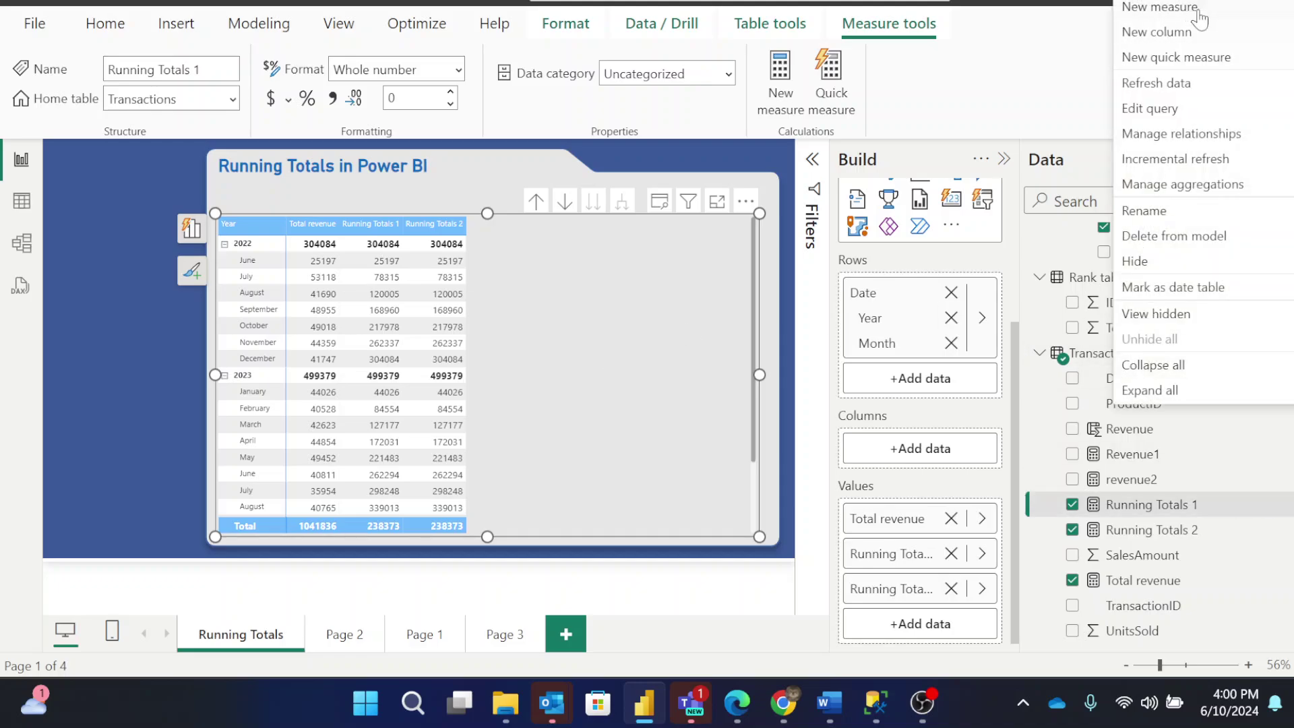
pyautogui.click(1178, 10)
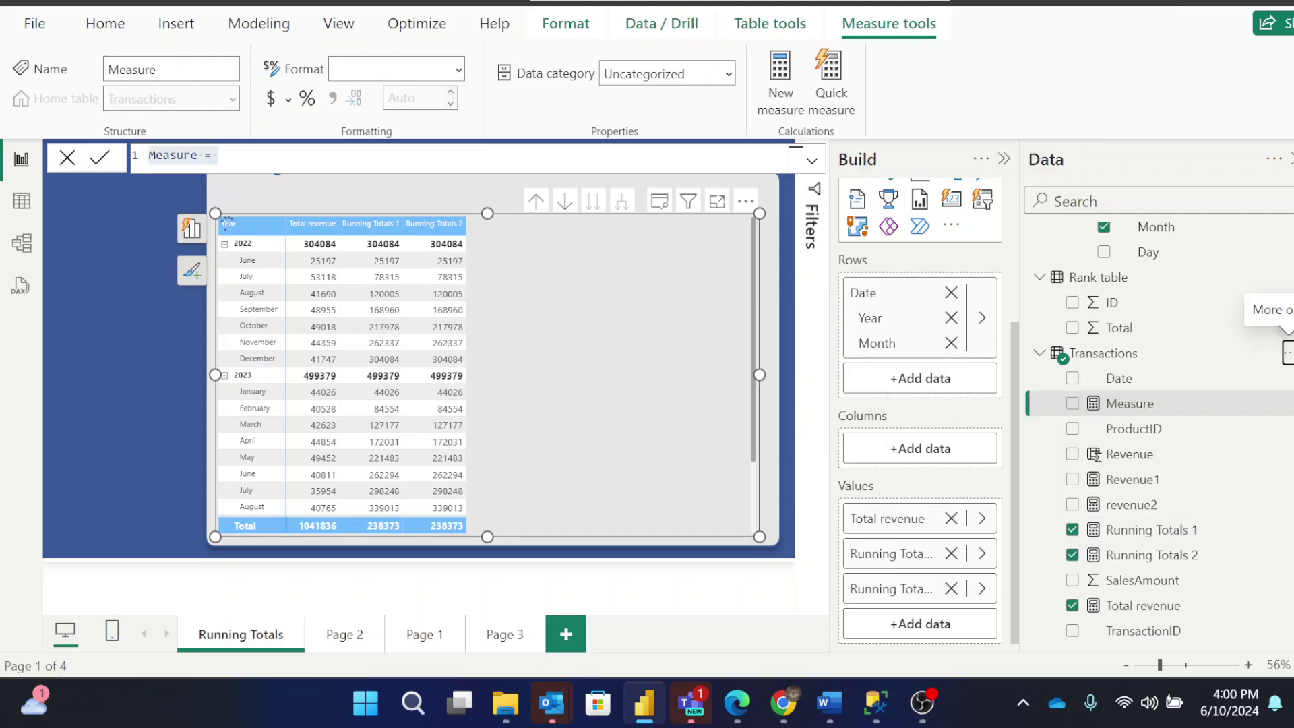
pyautogui.press('BackSpace')
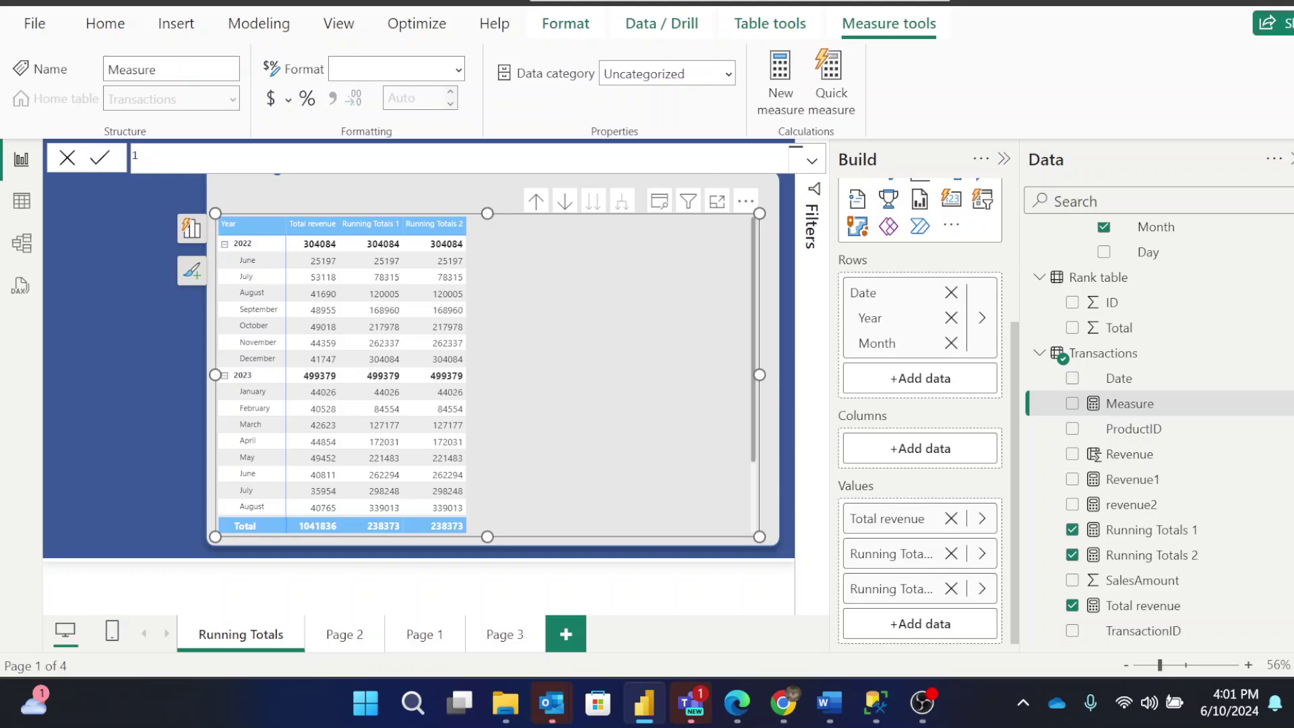
pyautogui.write('Running Totals 3 = tot')
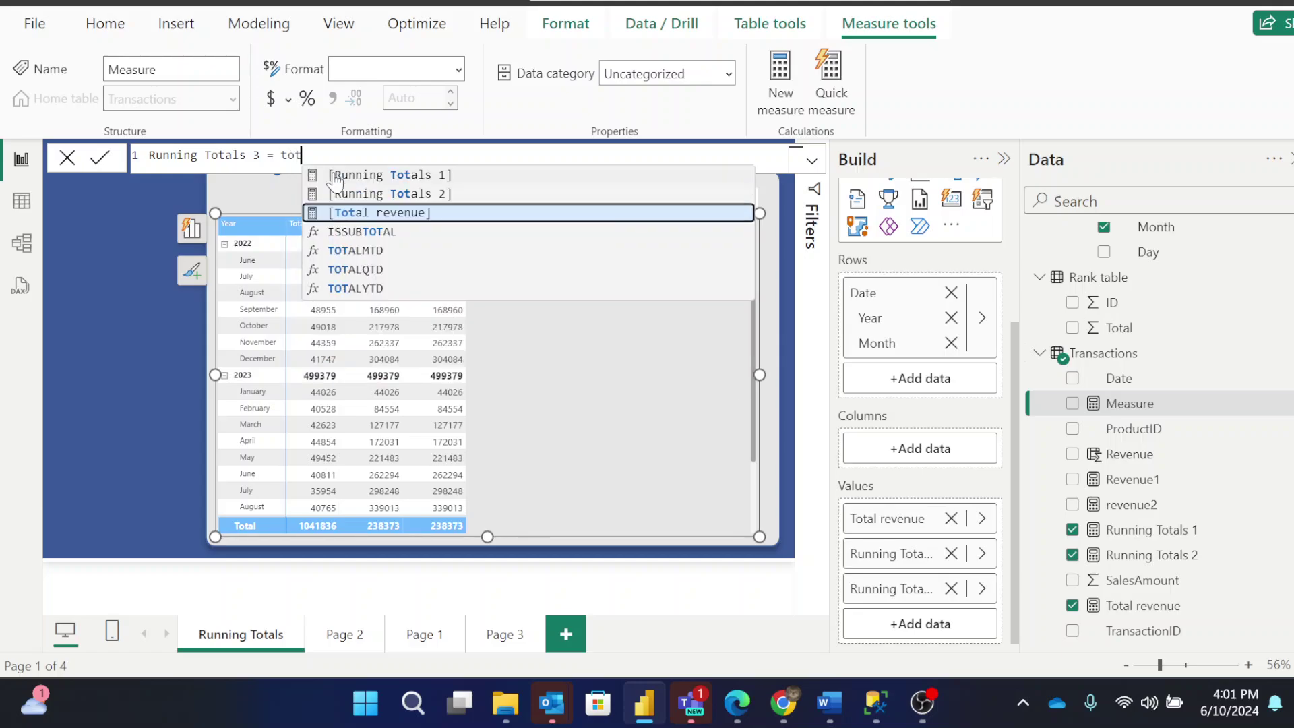
pyautogui.press('Down')
pyautogui.press('Down')
pyautogui.press('Down')
pyautogui.press('Down')
pyautogui.press('Tab')
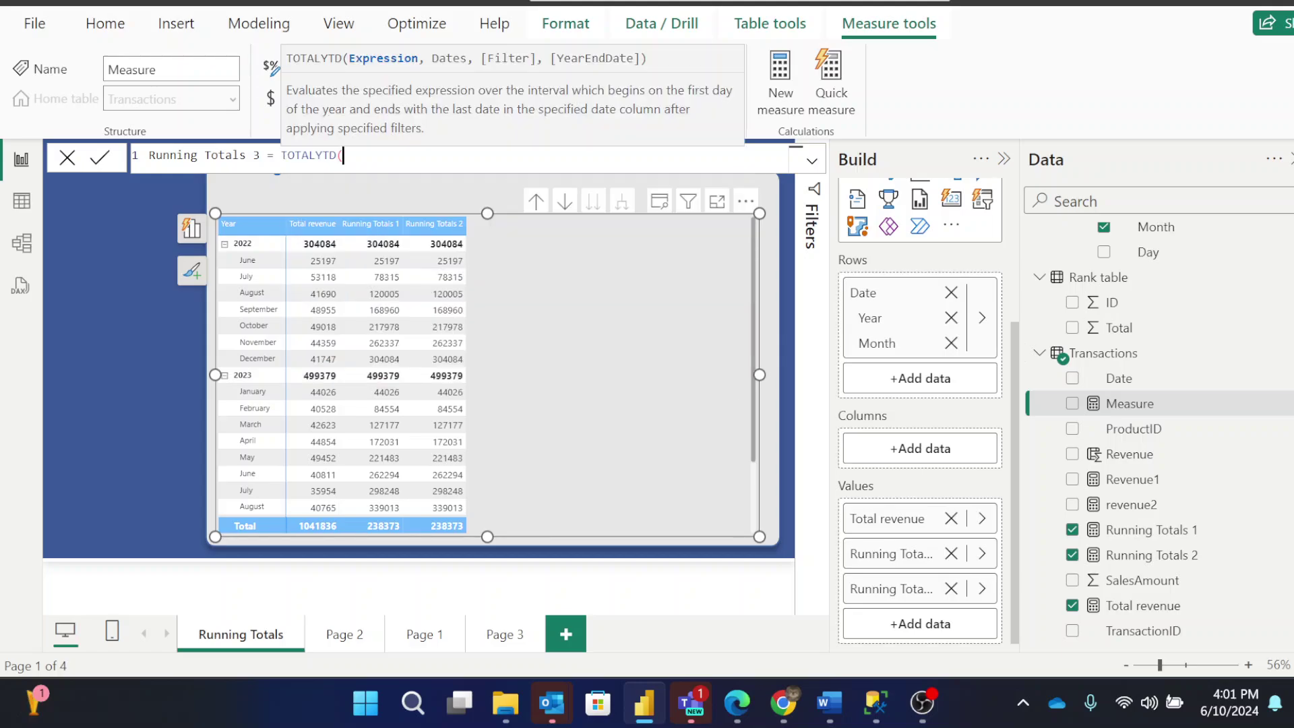
# Complete TOTALYTD with [Total revenue] and 'Date'[Date], commit the measure, and add Running Totals 3 to the matrix
pyautogui.write('tot')
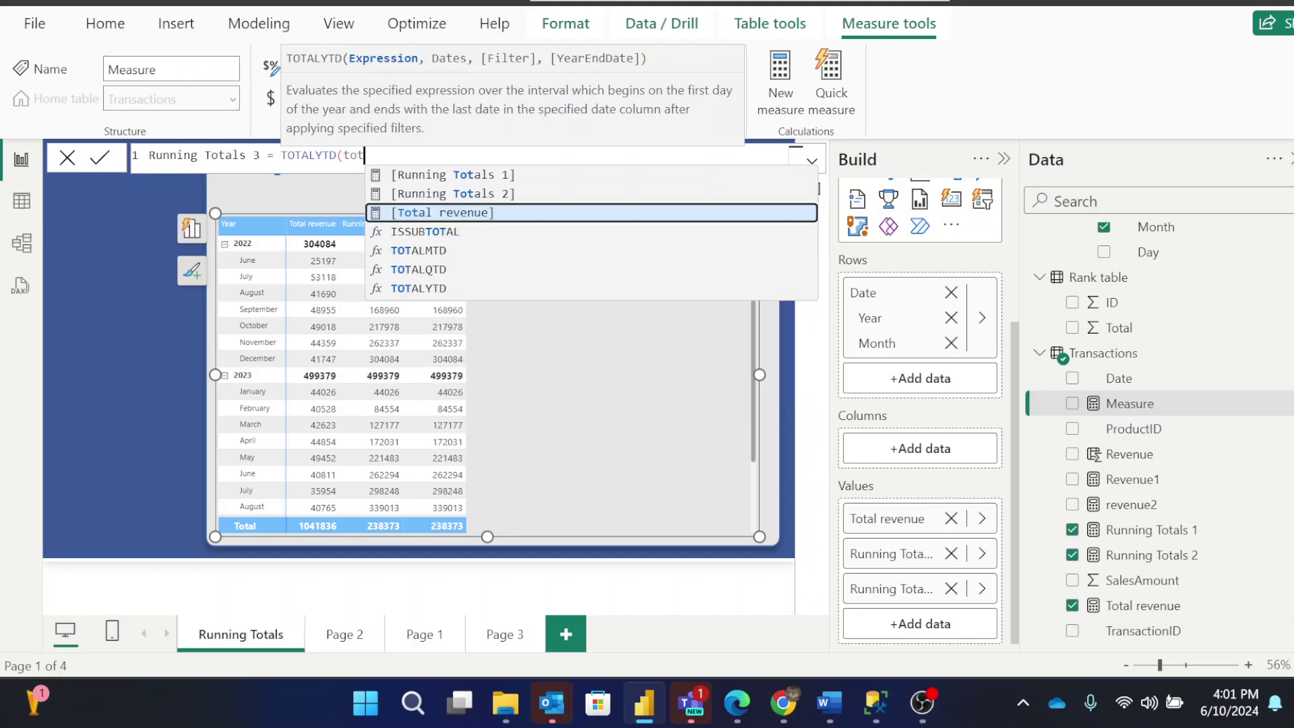
pyautogui.press('Tab')
pyautogui.write(', ')
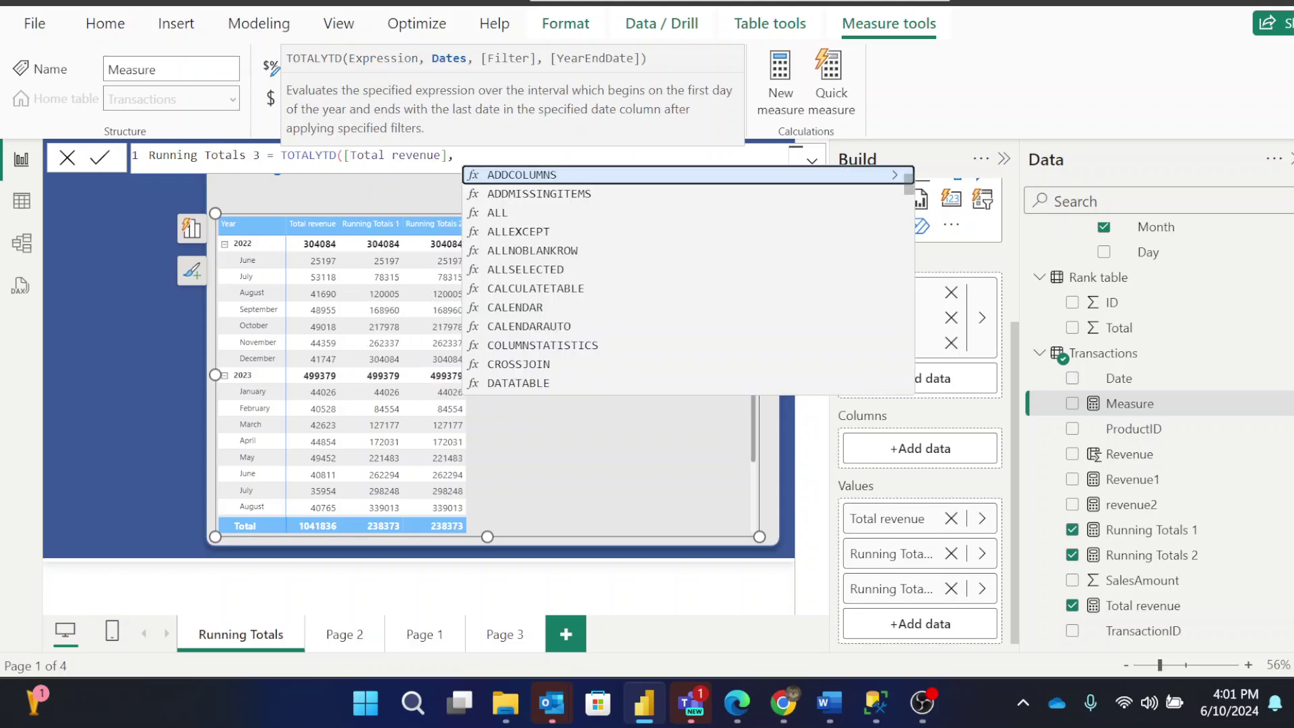
pyautogui.write('date')
pyautogui.press('Down')
pyautogui.press('Tab')
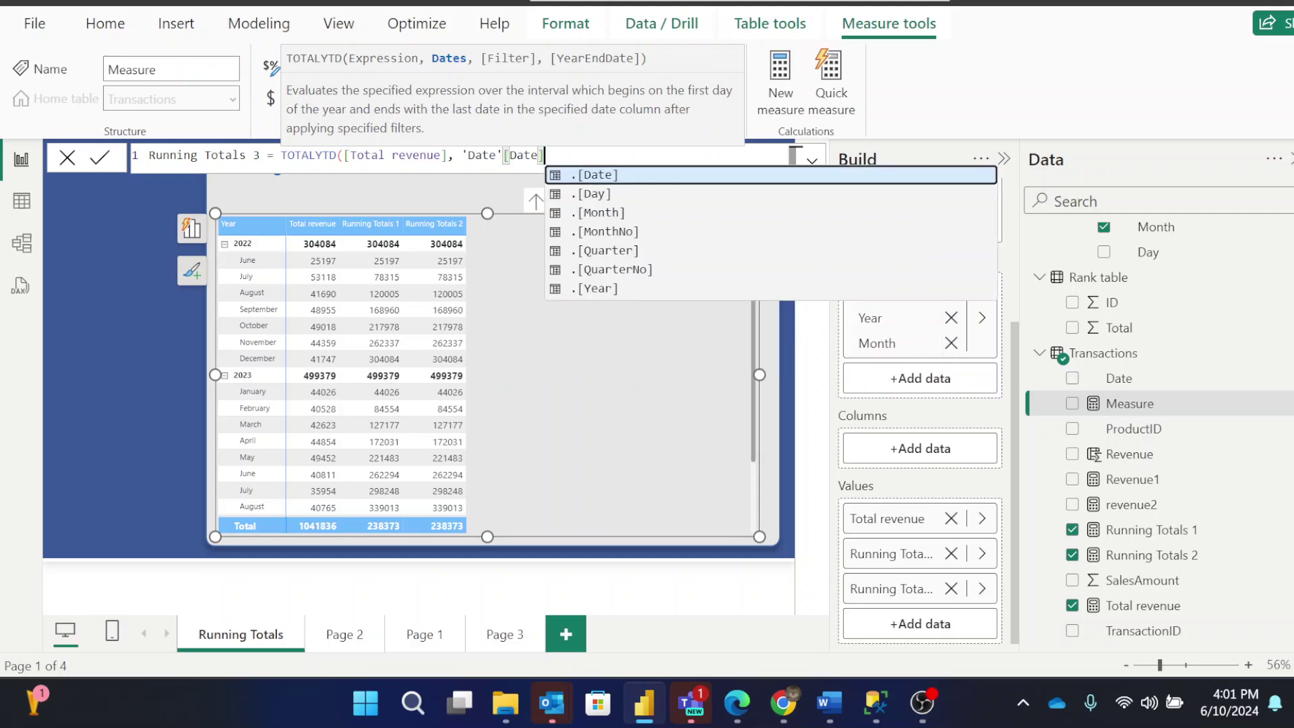
pyautogui.write(')')
pyautogui.press('Return')
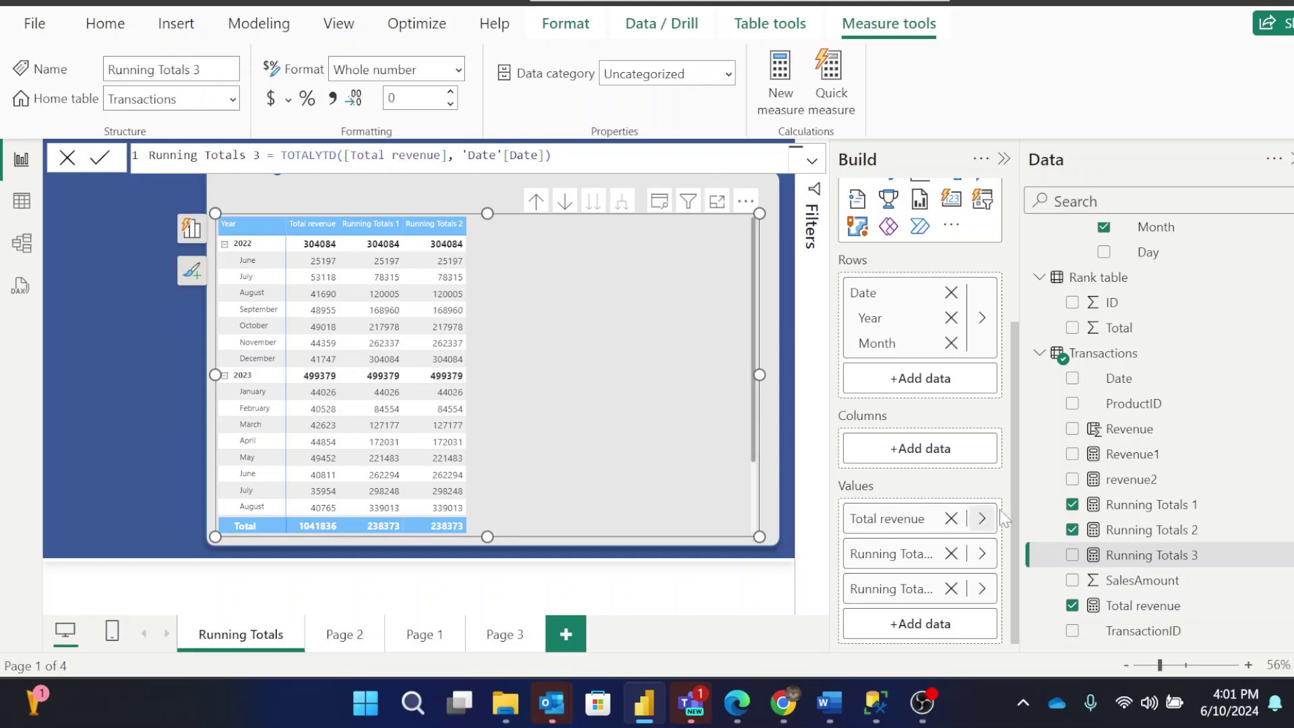
pyautogui.click(1072, 556)
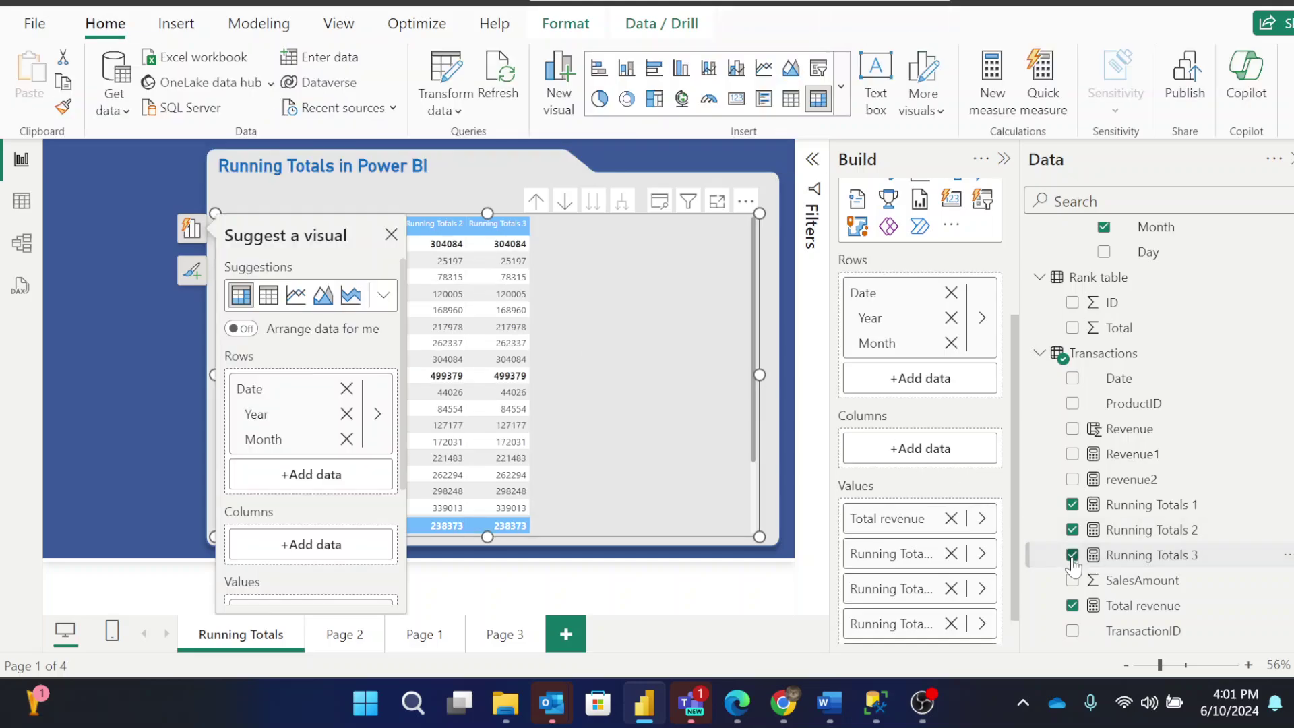
pyautogui.click(522, 184)
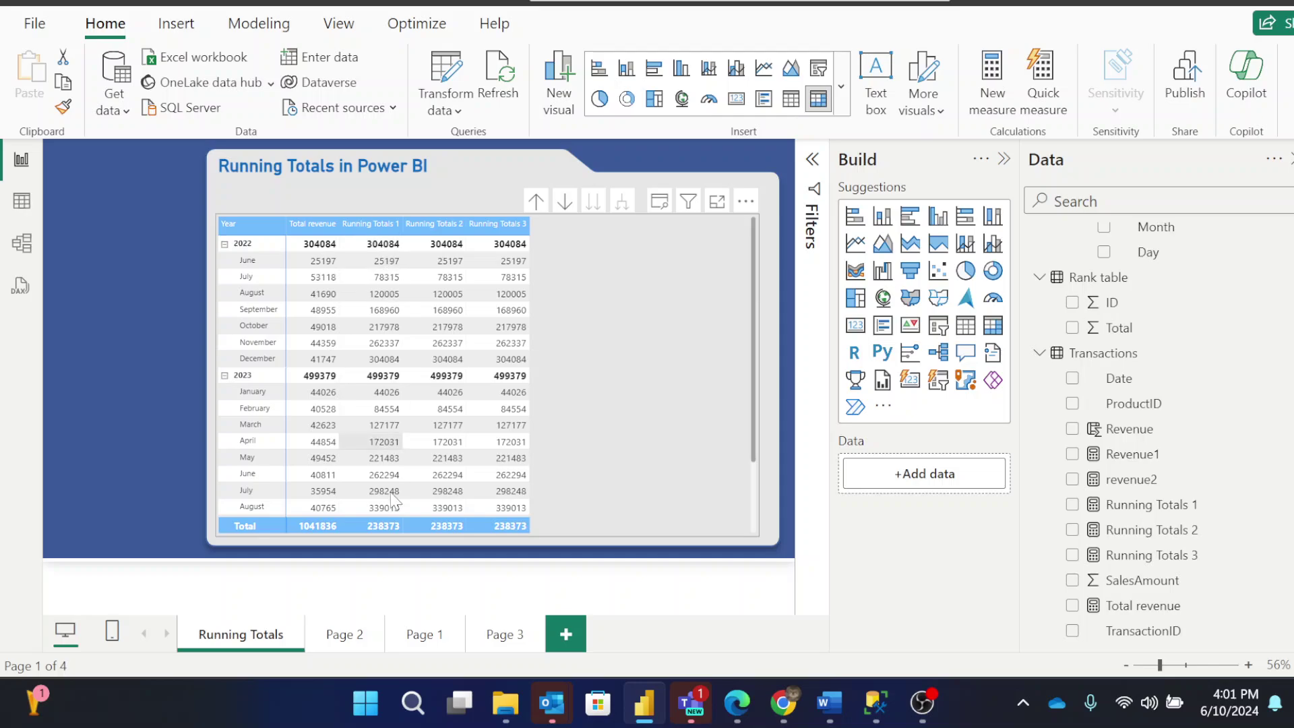
# On Page 2, filter the revenue matrix to year 2022 and months June, July and August, and return to the Running Totals page to compare
pyautogui.click(360, 637)
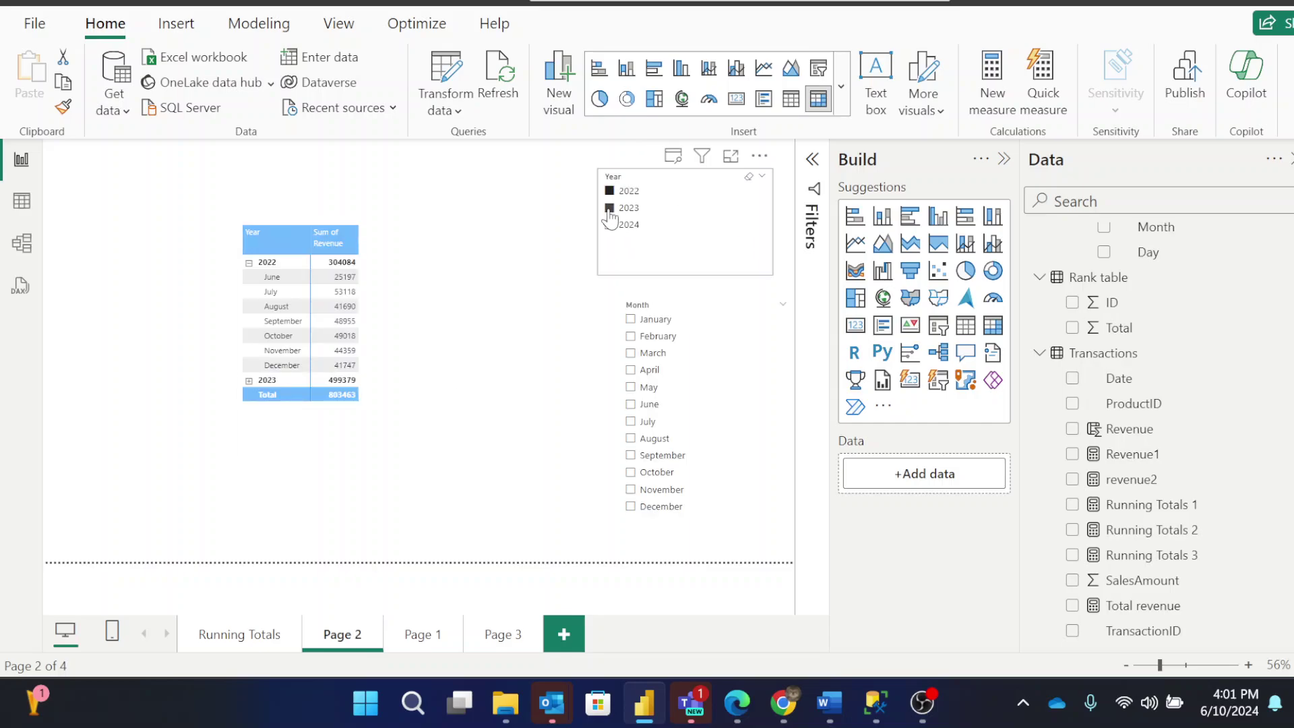
pyautogui.click(610, 214)
pyautogui.click(610, 191)
pyautogui.click(610, 192)
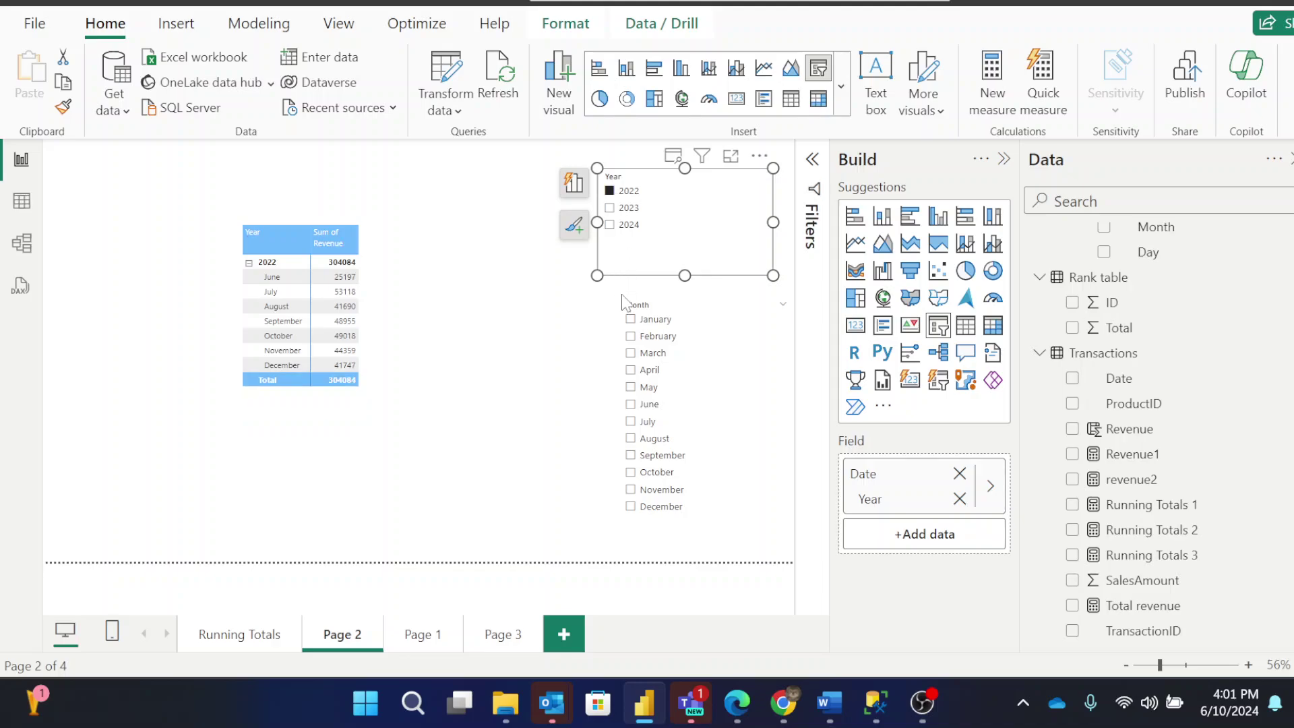
pyautogui.click(631, 405)
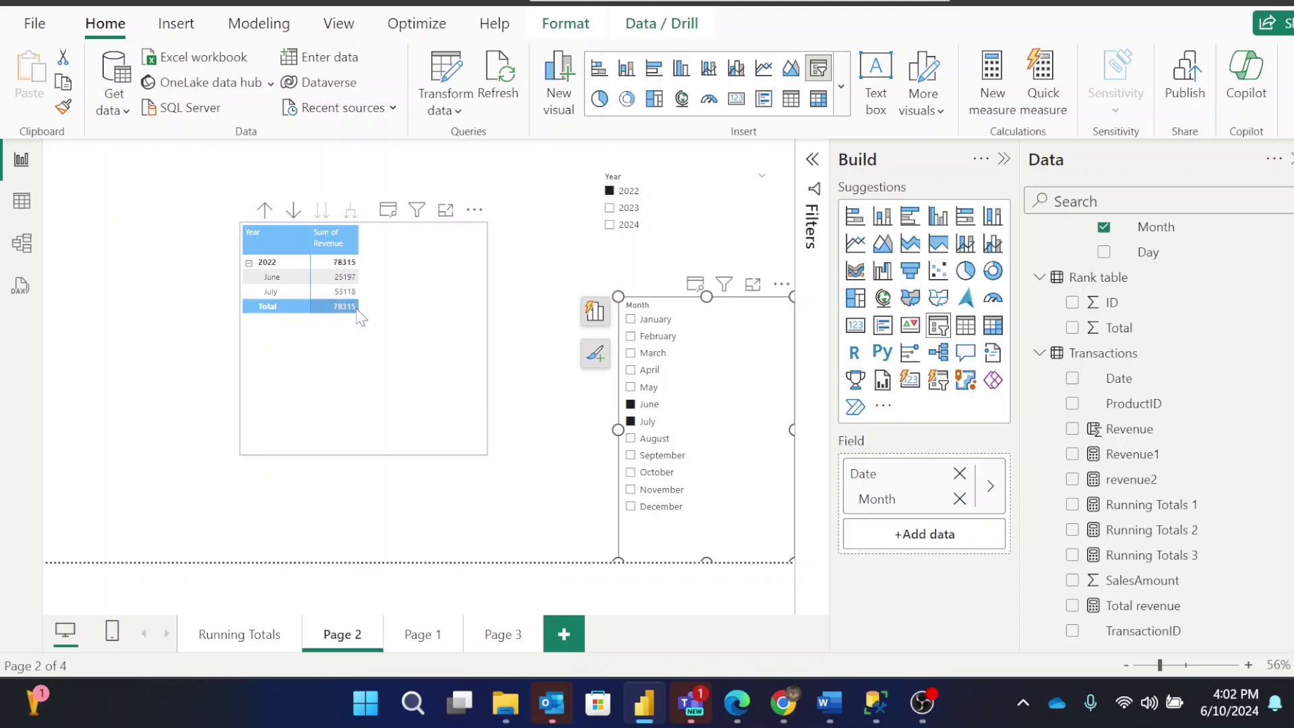
pyautogui.click(632, 439)
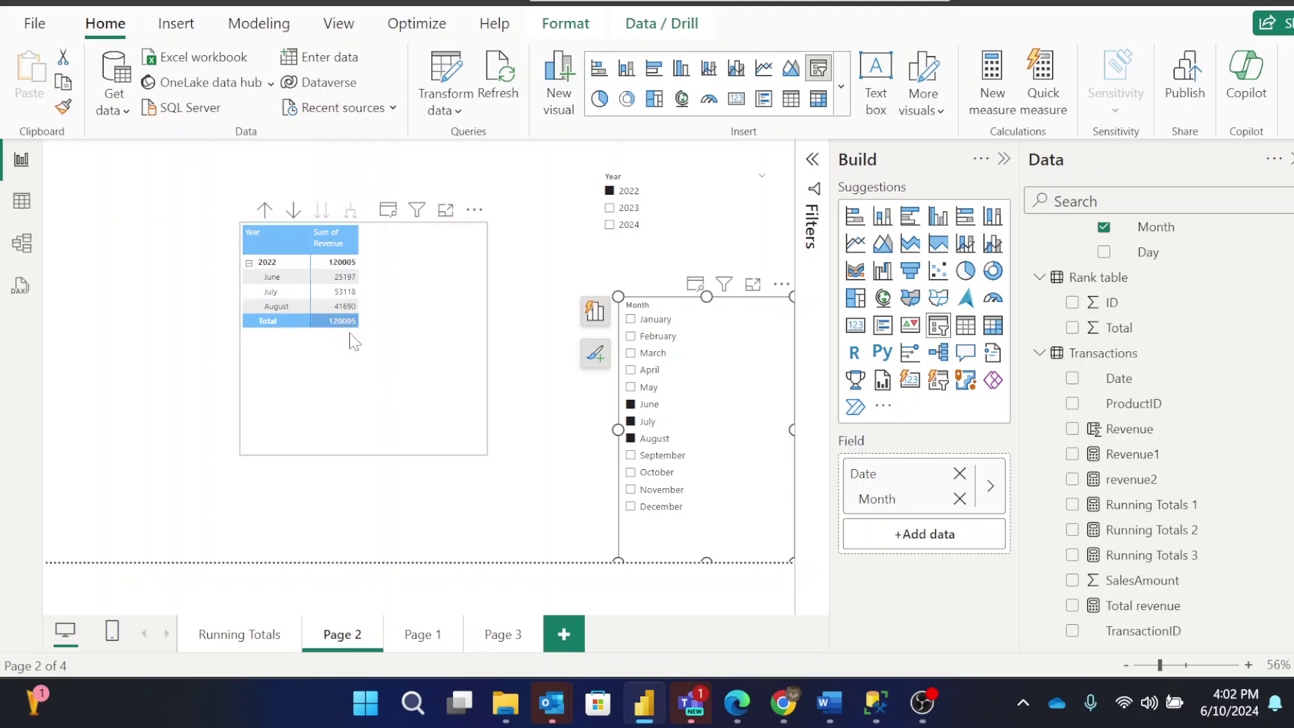
pyautogui.click(241, 634)
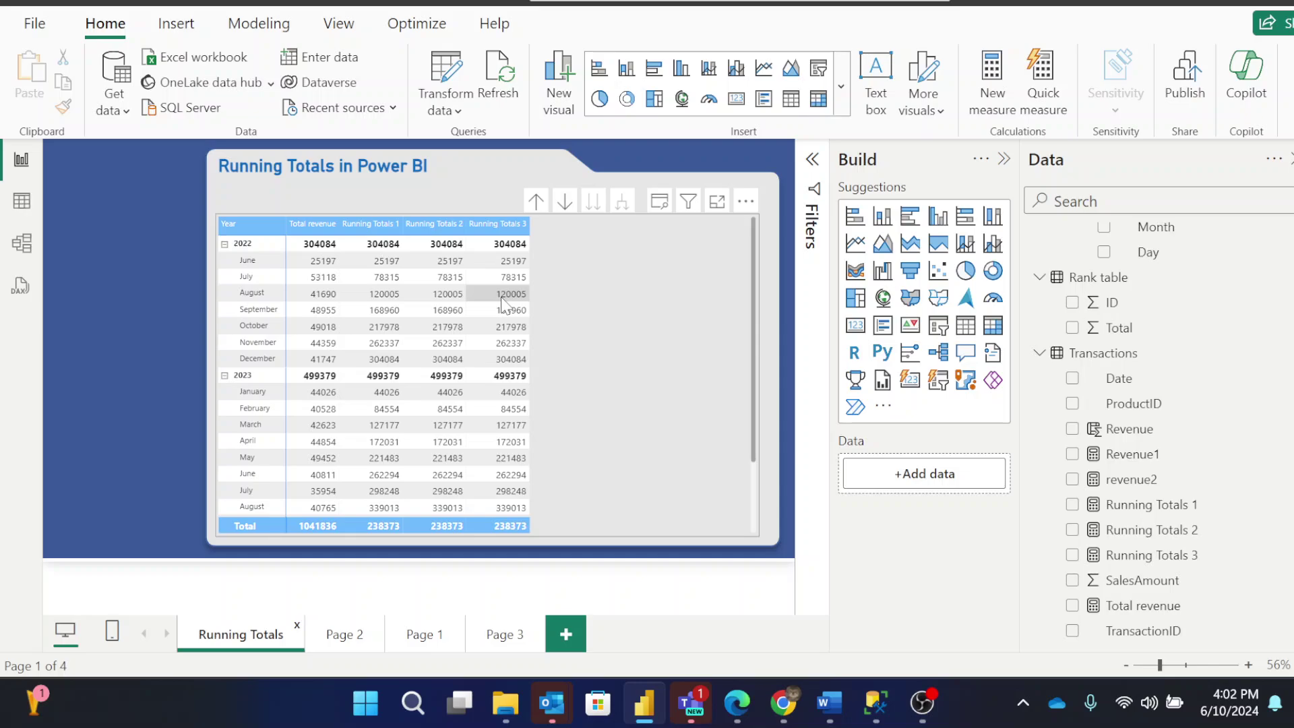
pyautogui.moveTo(923, 709)
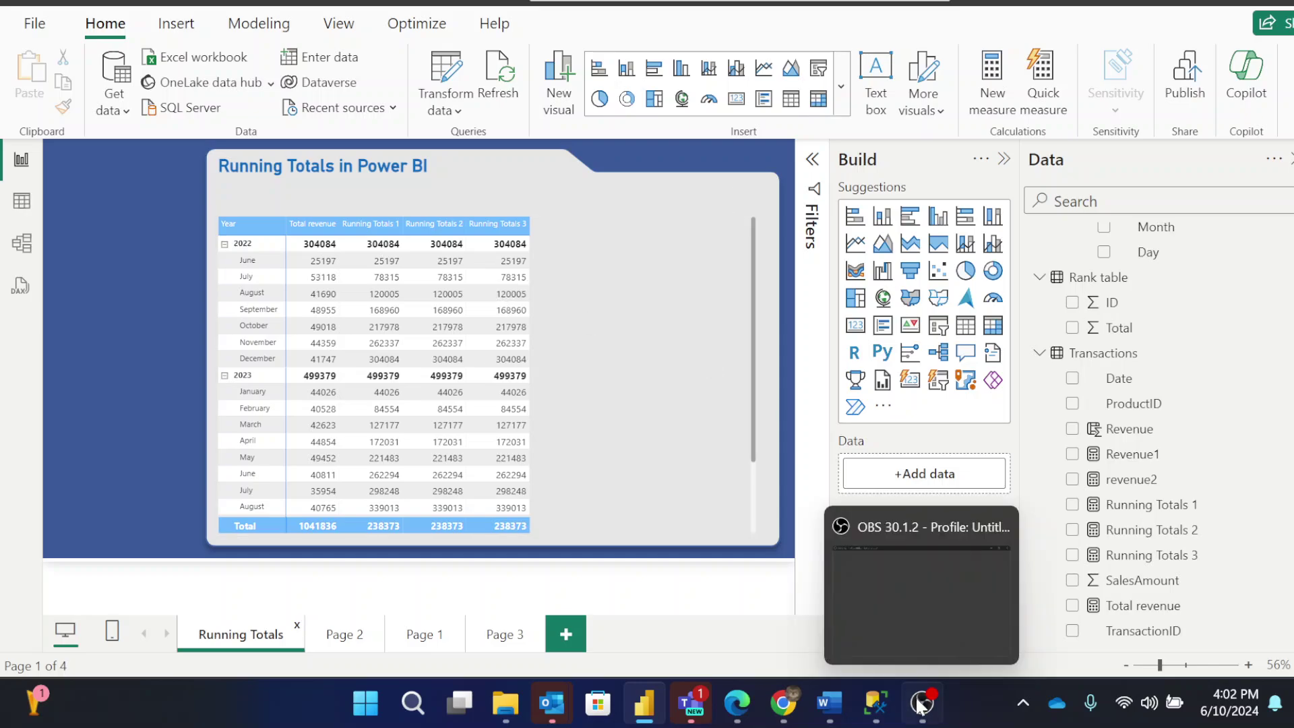